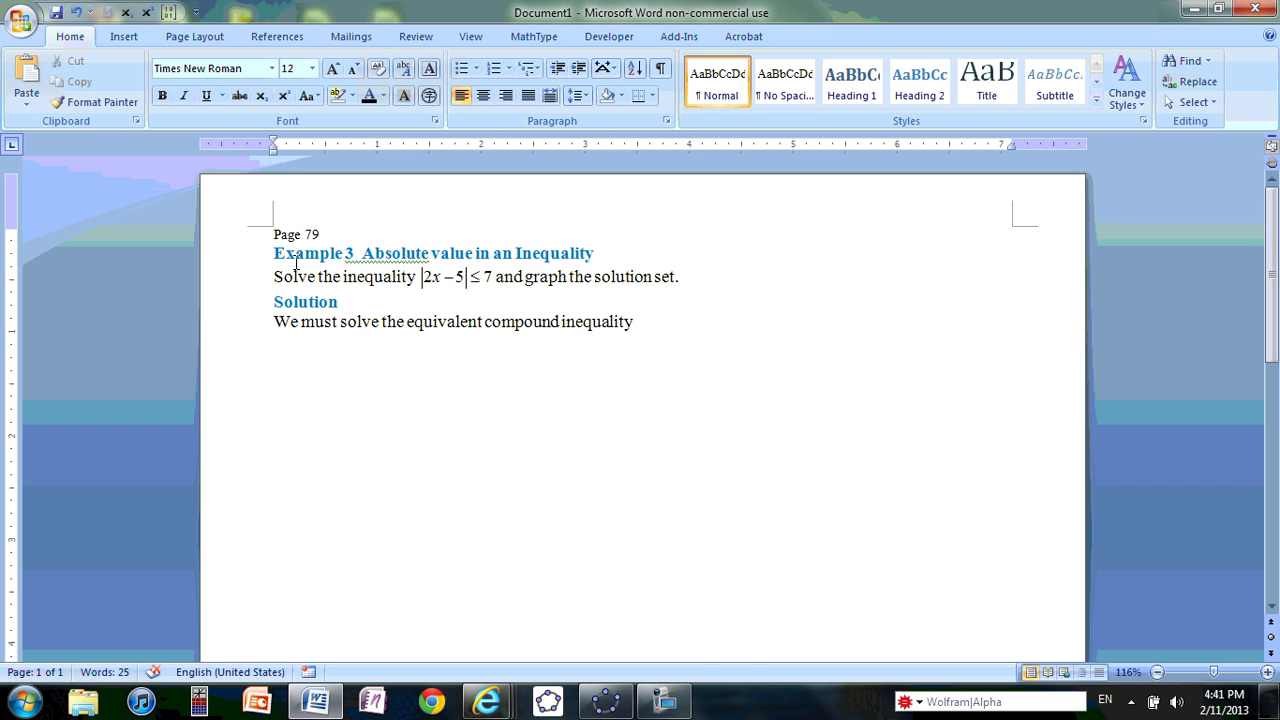
Insert a MathType equation below the compound inequality sentence, with the first line −7 ≤ 2x − 5 ≤ 7
key("Return")
left_click(77, 11)
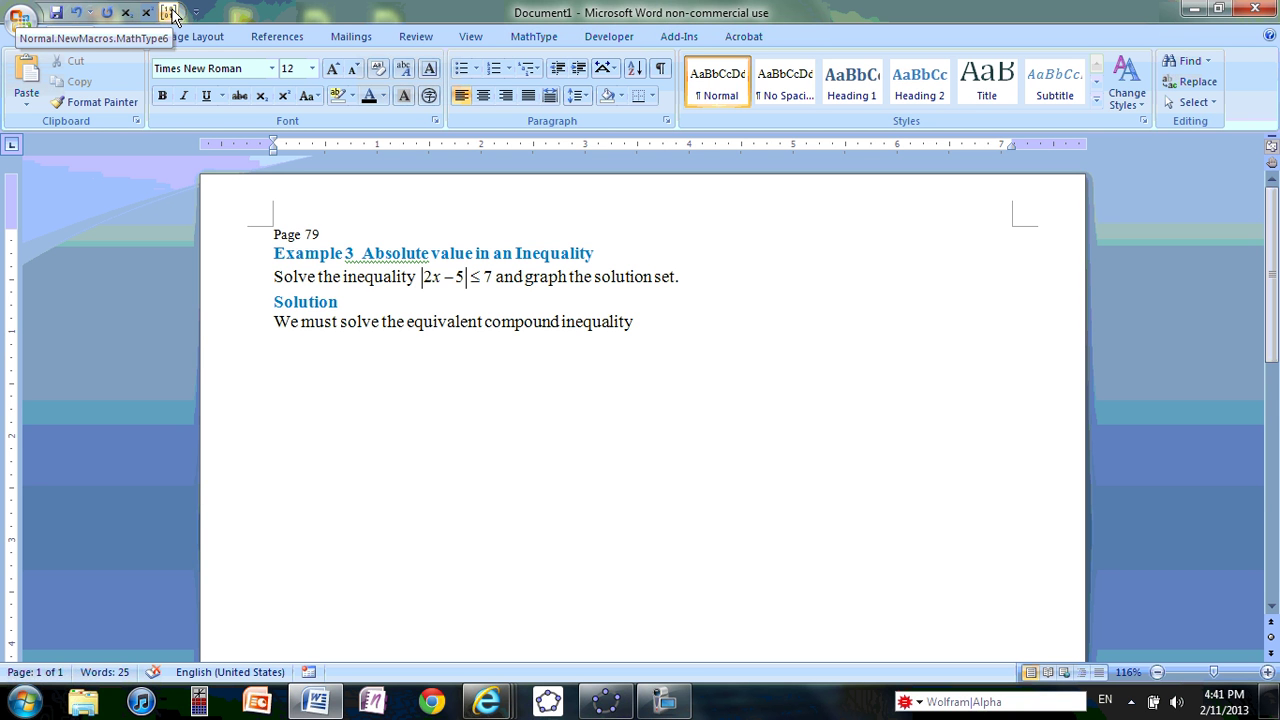
left_click(171, 13)
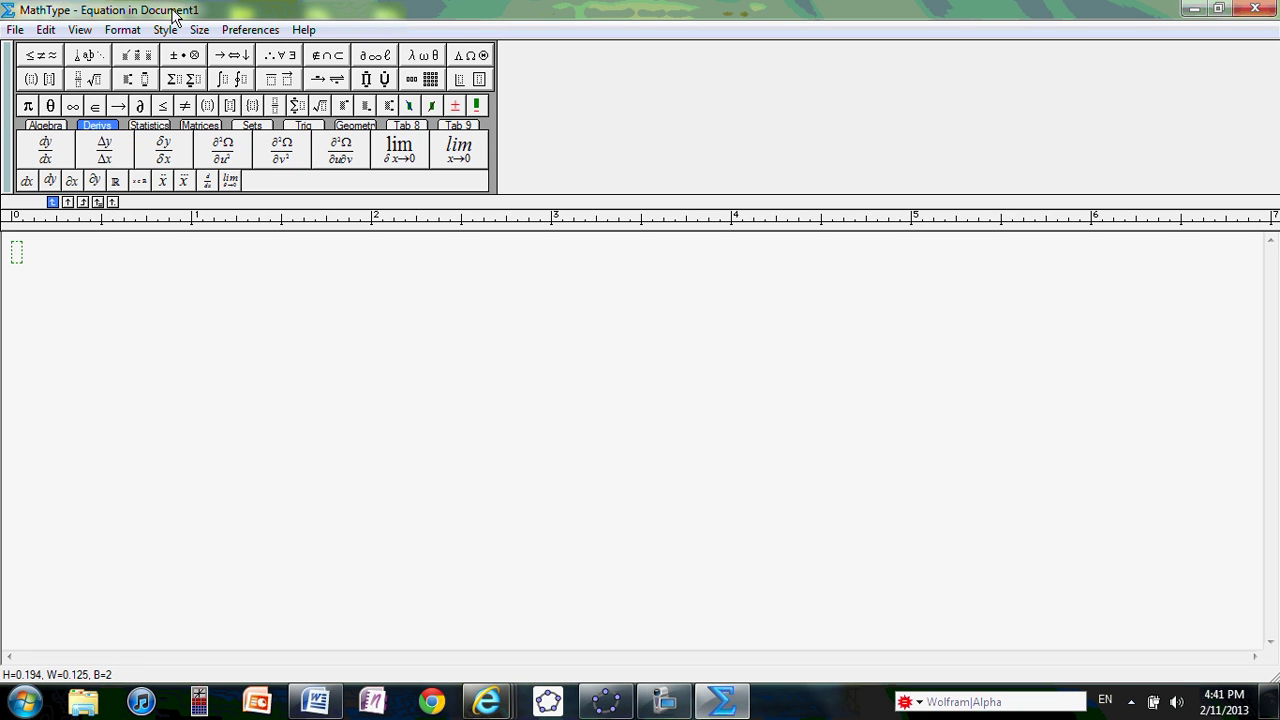
type("-7")
left_click(31, 54)
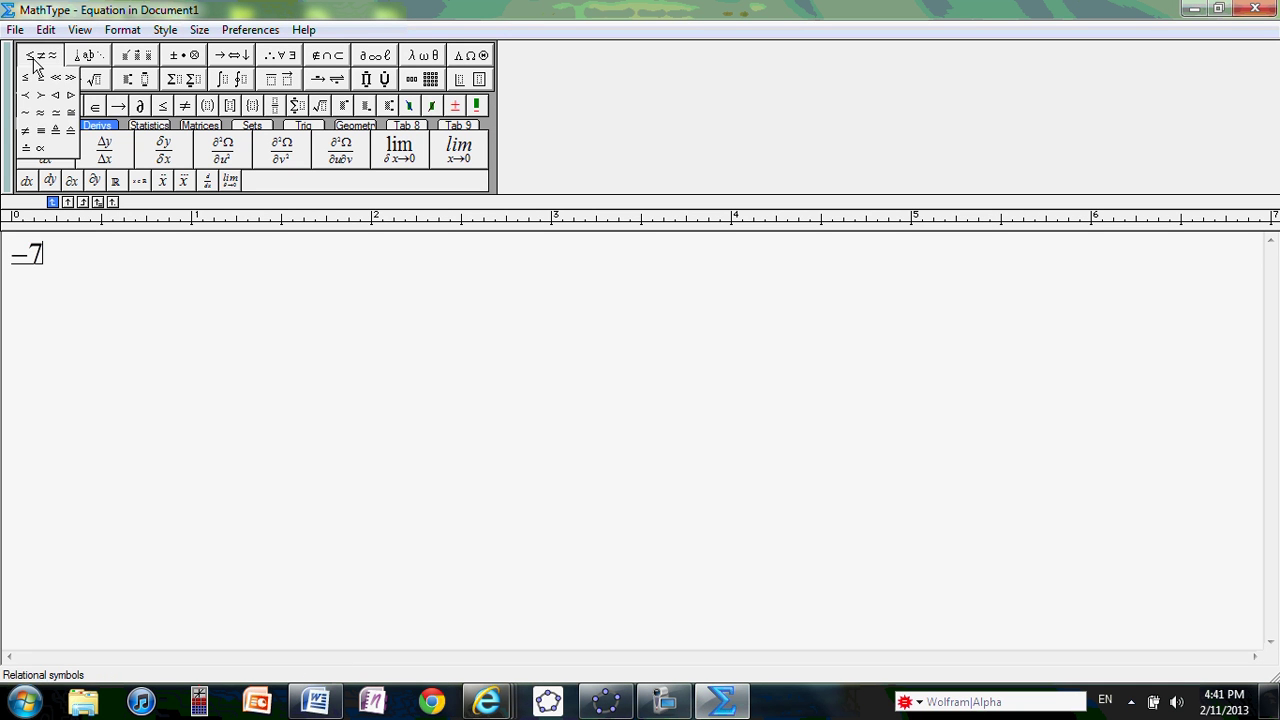
left_click(29, 80)
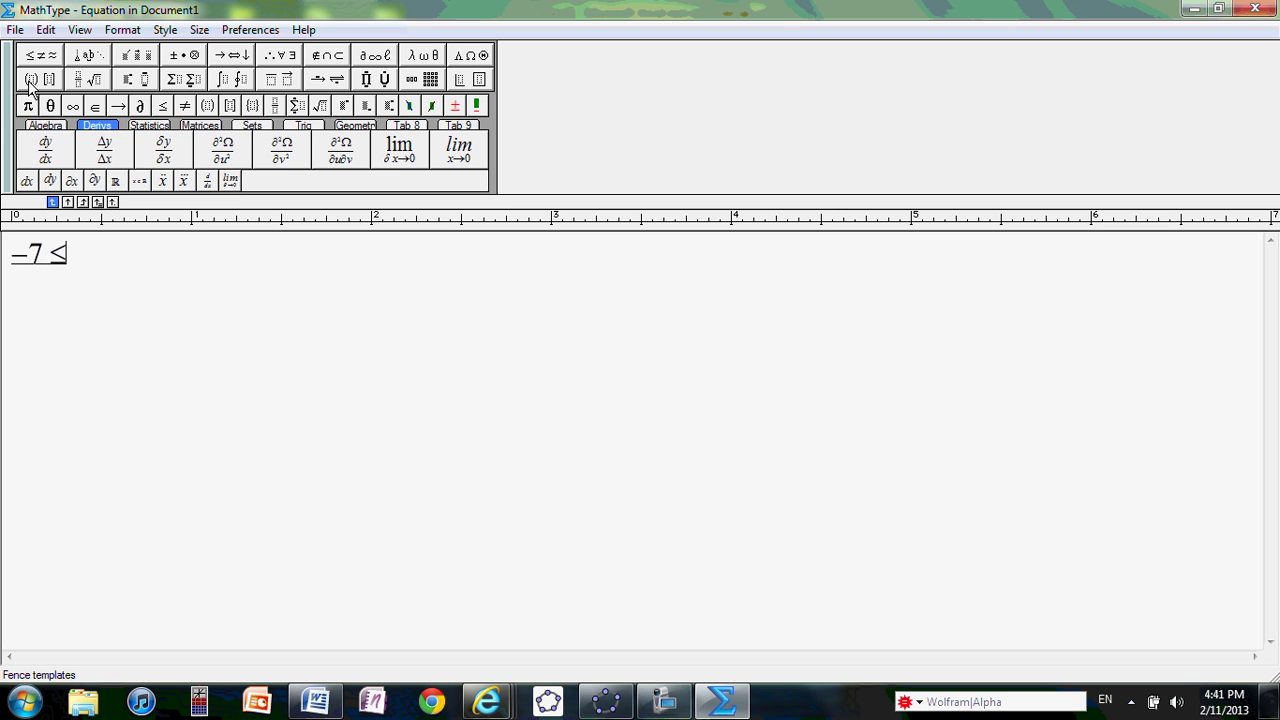
type("2x-")
type("5")
left_click(40, 55)
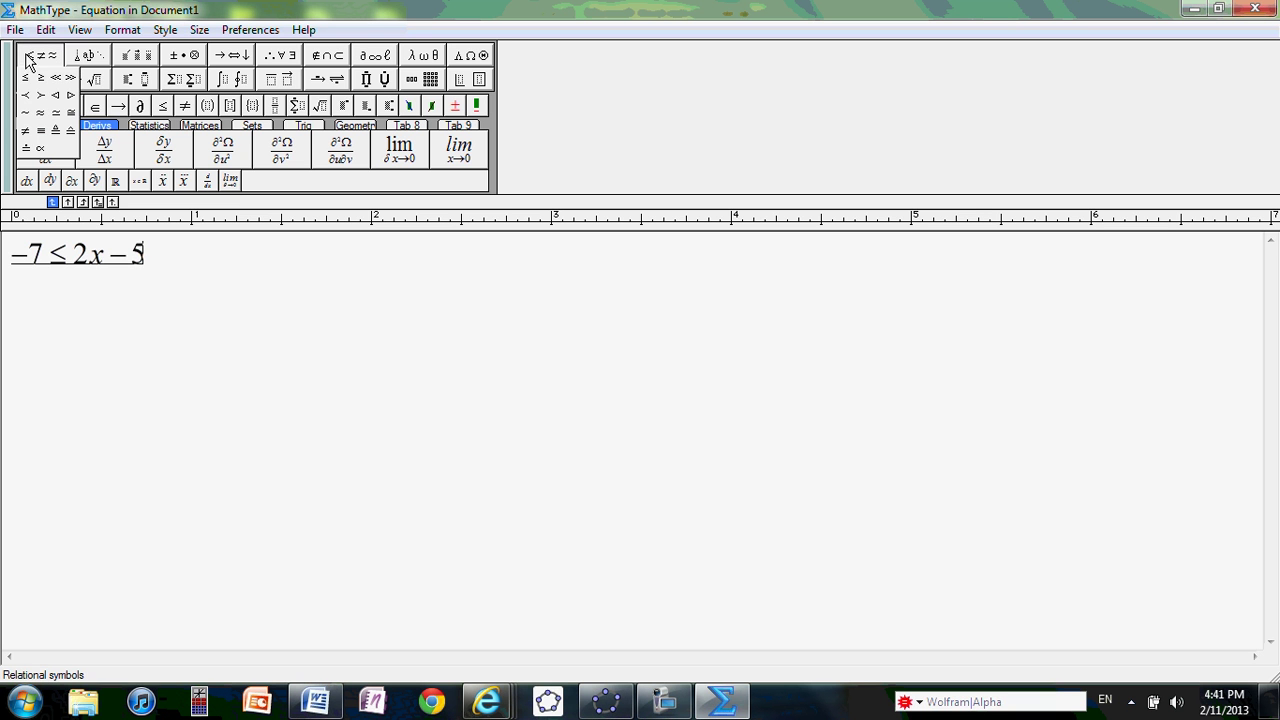
left_click(28, 80)
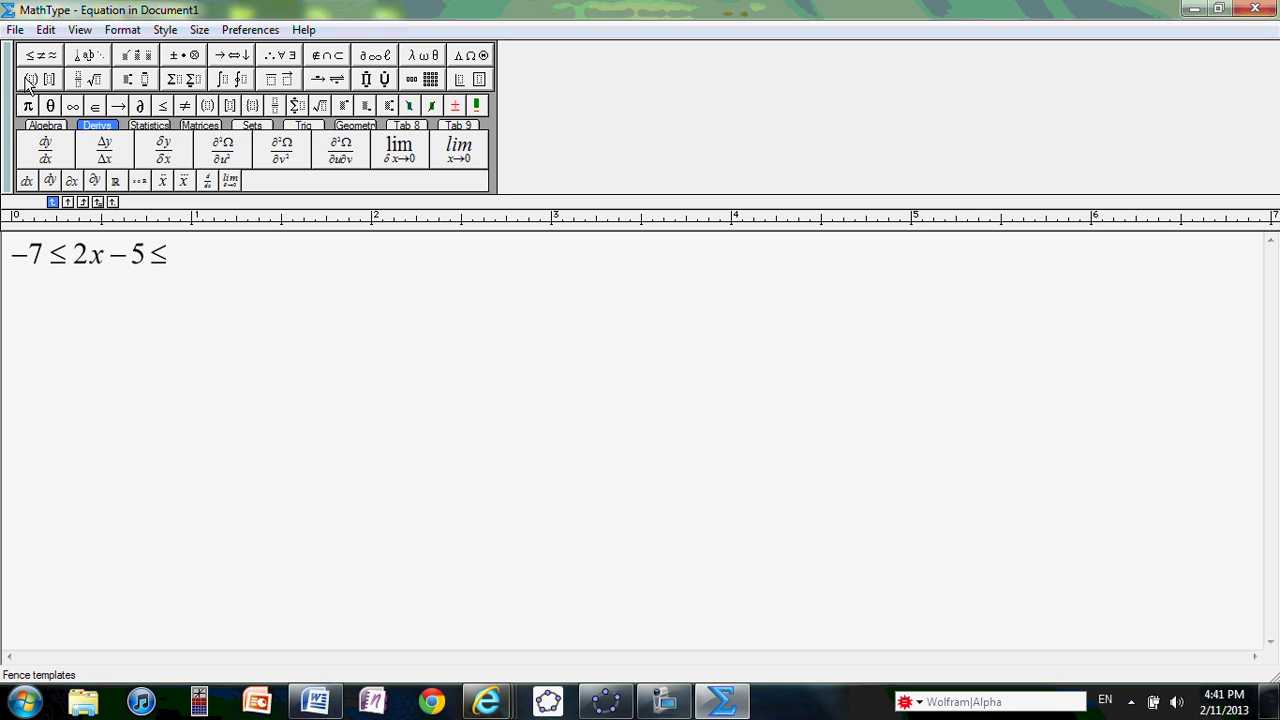
type("7")
Add −2 ≤ 2x ≤ 12 as the equation's second line and start a third line
type("-2")
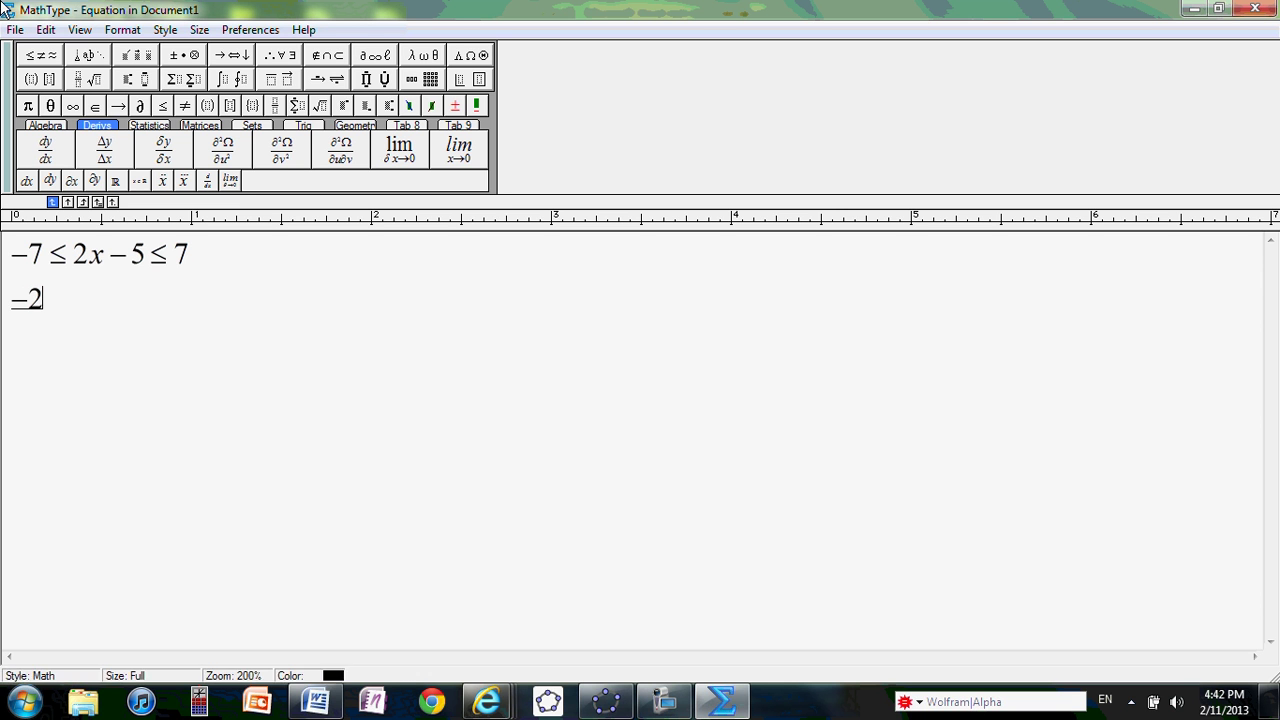
left_click(36, 57)
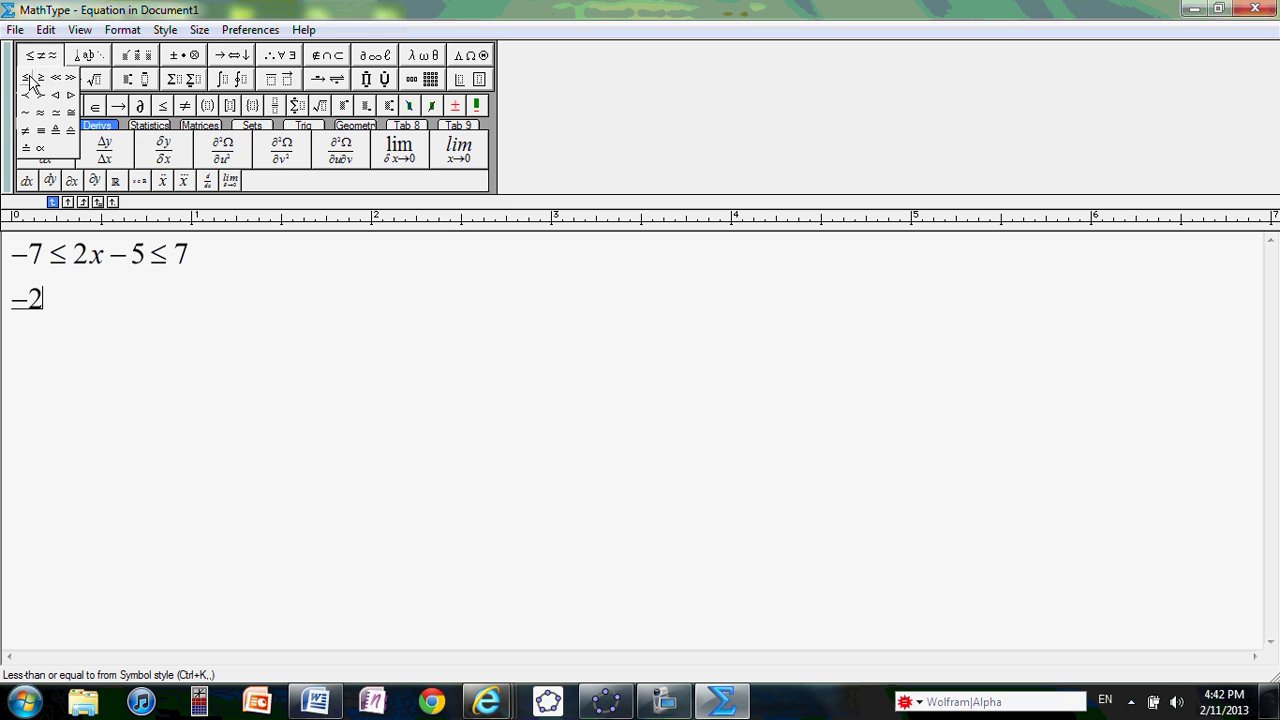
left_click(27, 77)
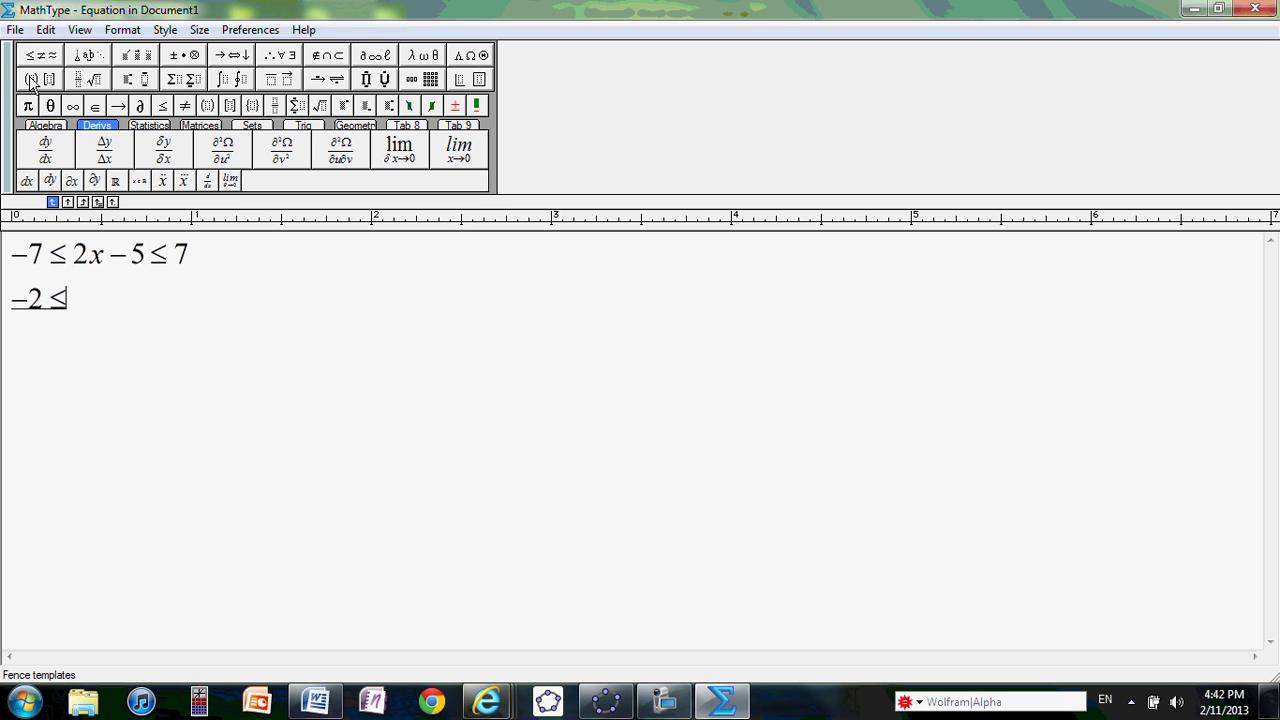
type("2x")
left_click(29, 58)
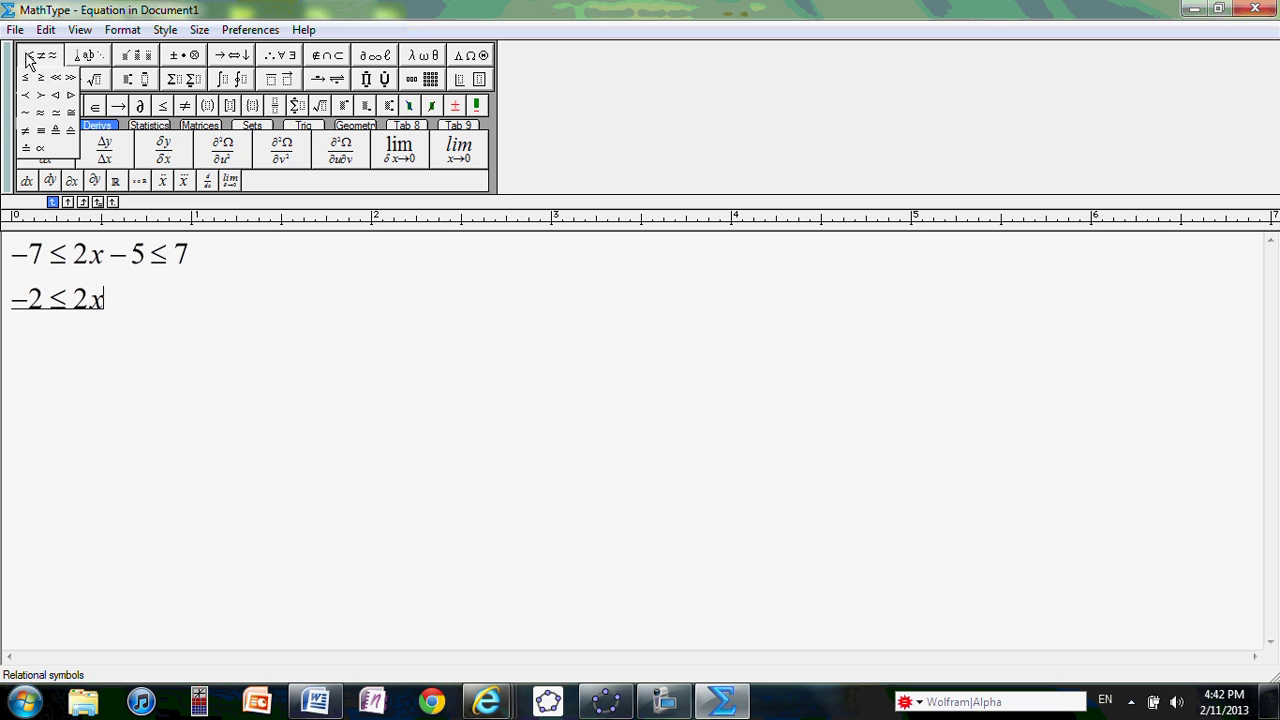
left_click(27, 77)
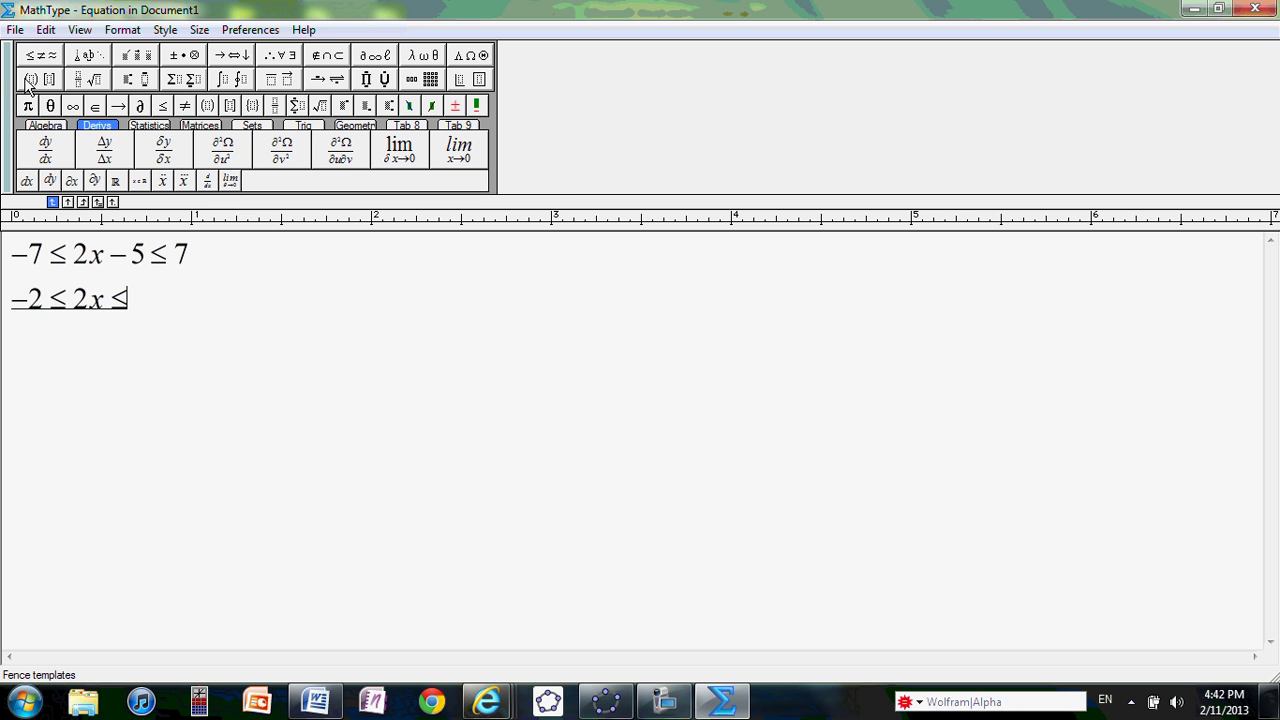
type("12")
key("Return")
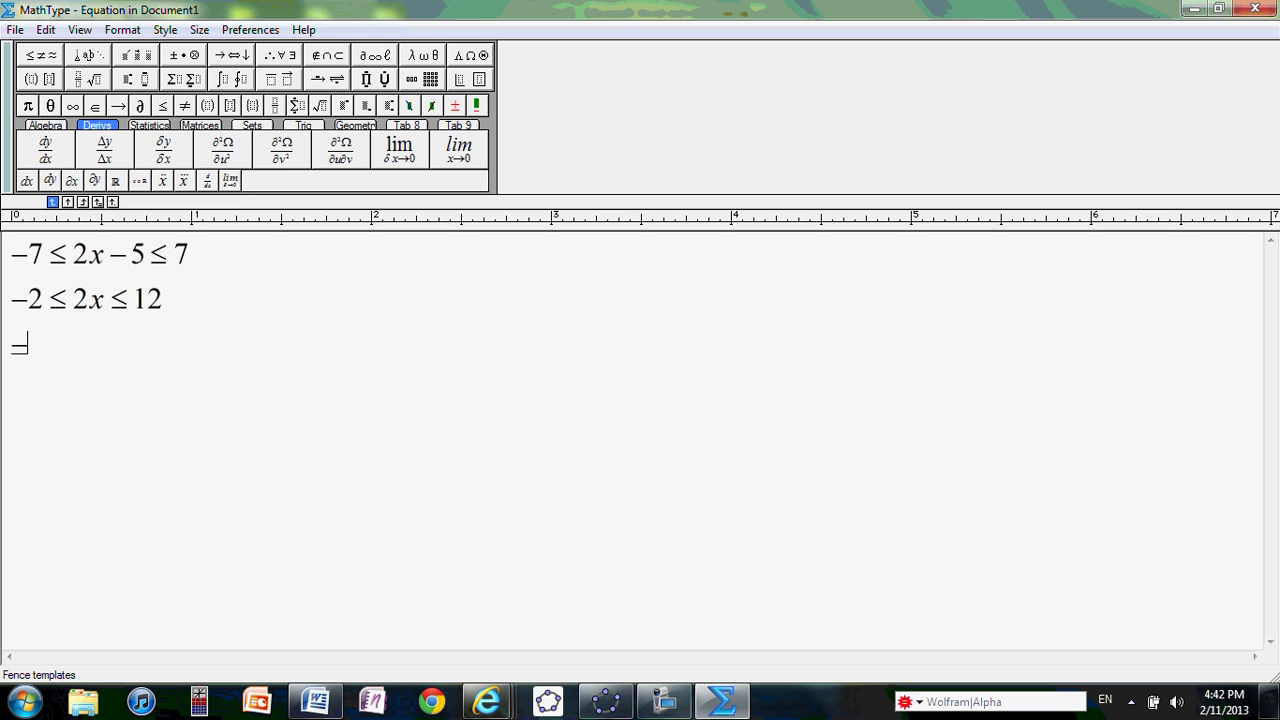
Enter −1 ≤ x ≤ 6 as the equation's third line and return to the Word document
type("-1")
left_click(27, 59)
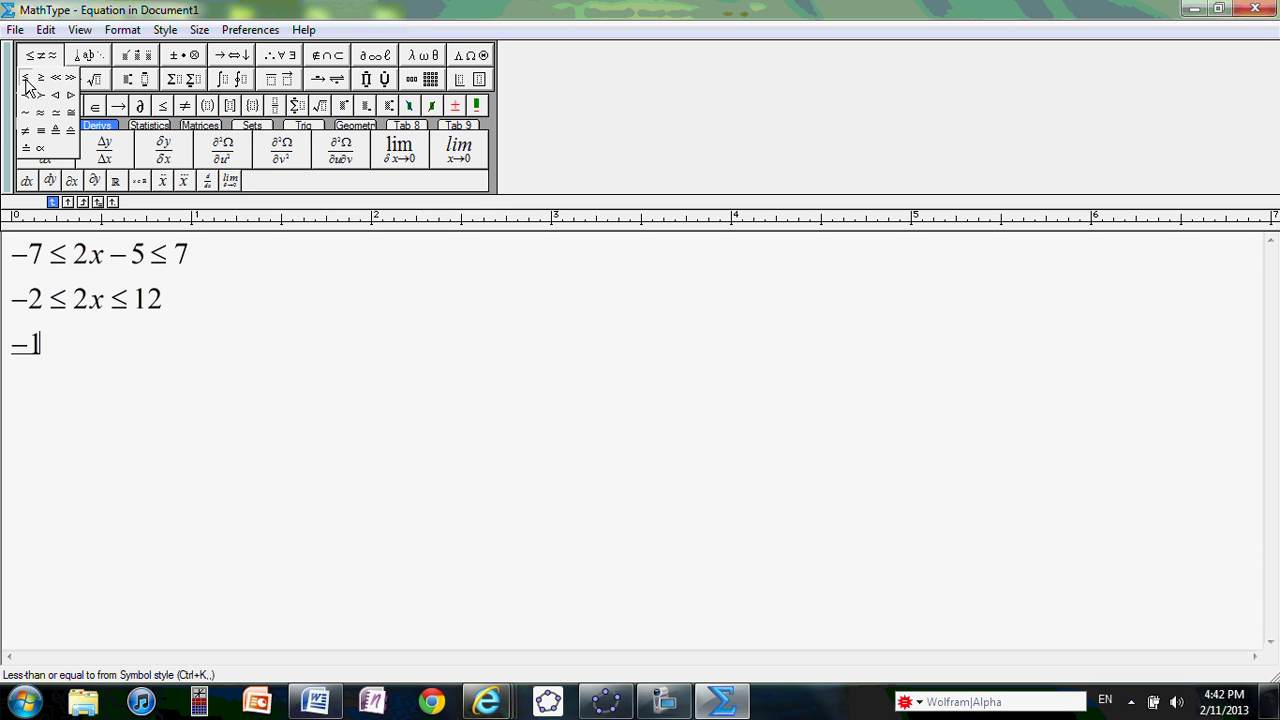
left_click(26, 80)
type("x")
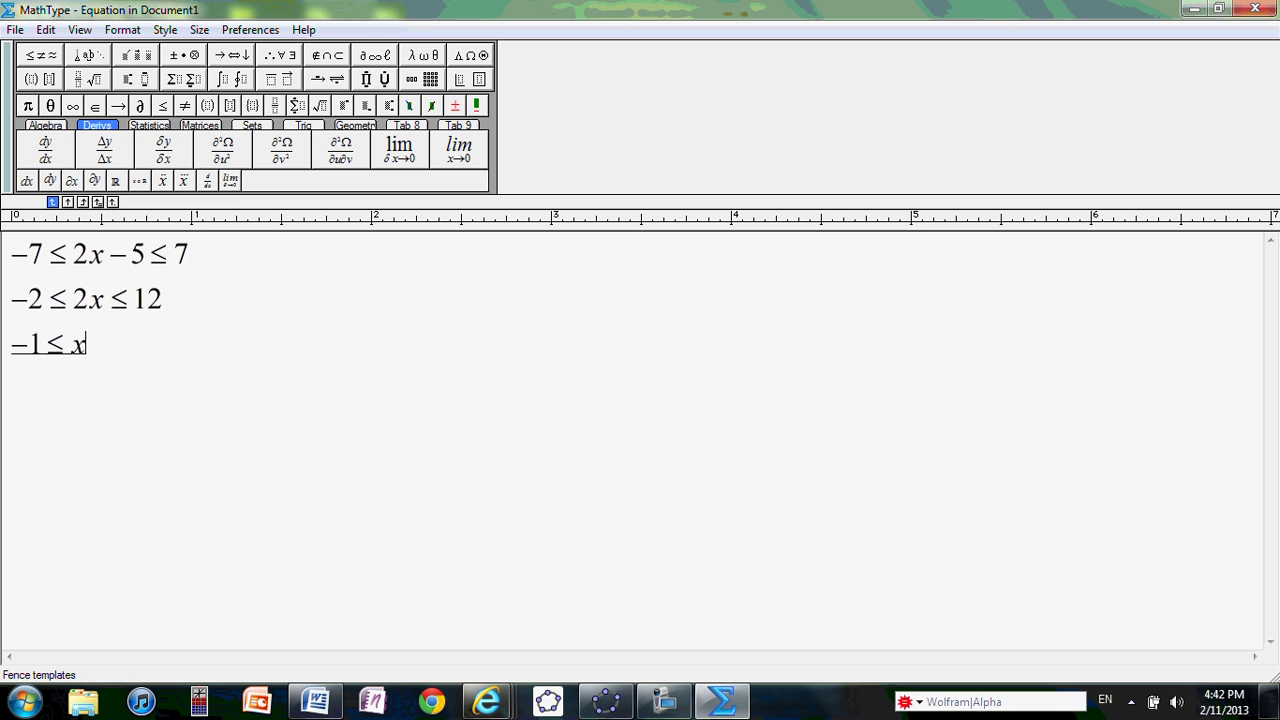
left_click(29, 57)
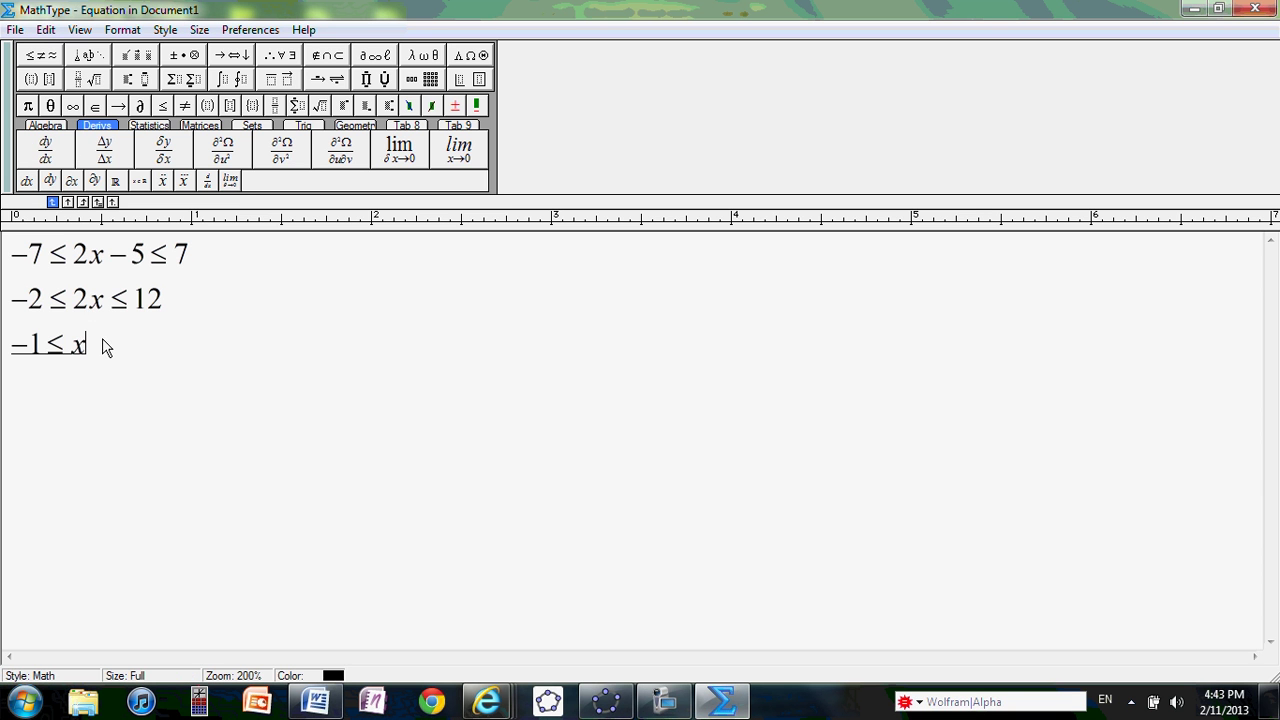
key("ctrl+k")
key("comma")
type("6")
left_click(1253, 10)
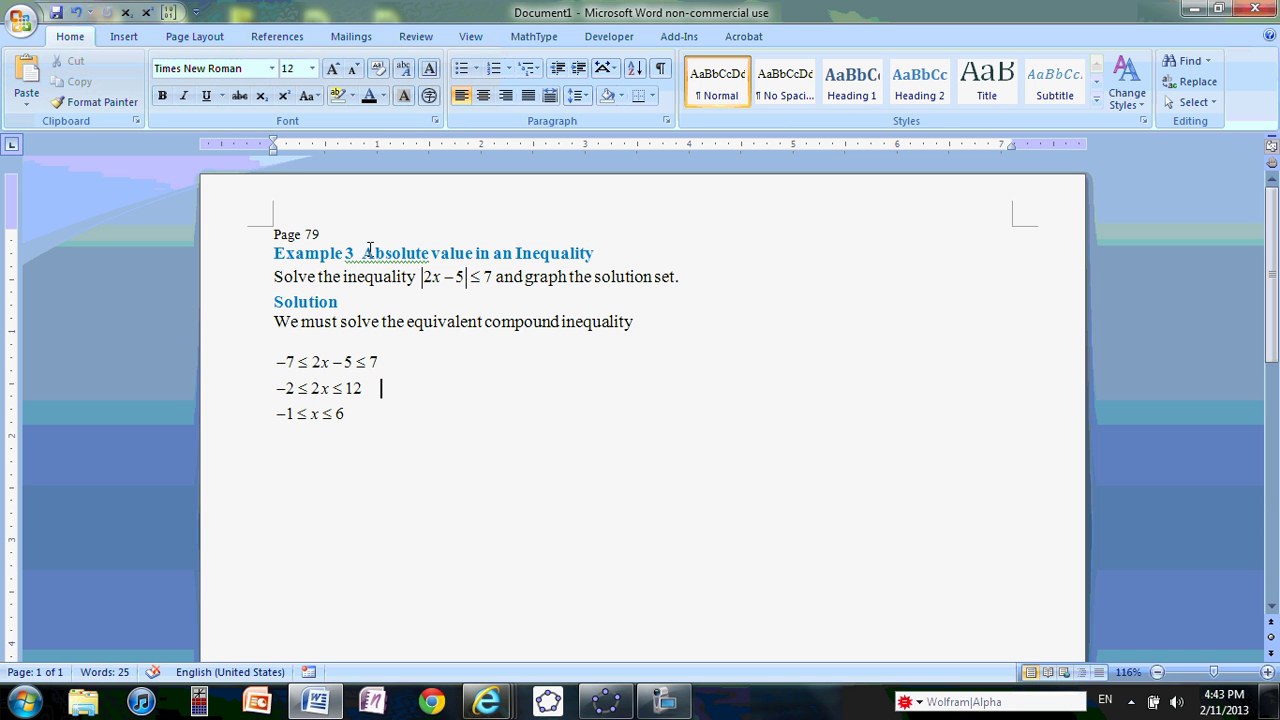
Draw a text box about 1.99" wide and 0.7" high beside the three inequalities
left_click(115, 35)
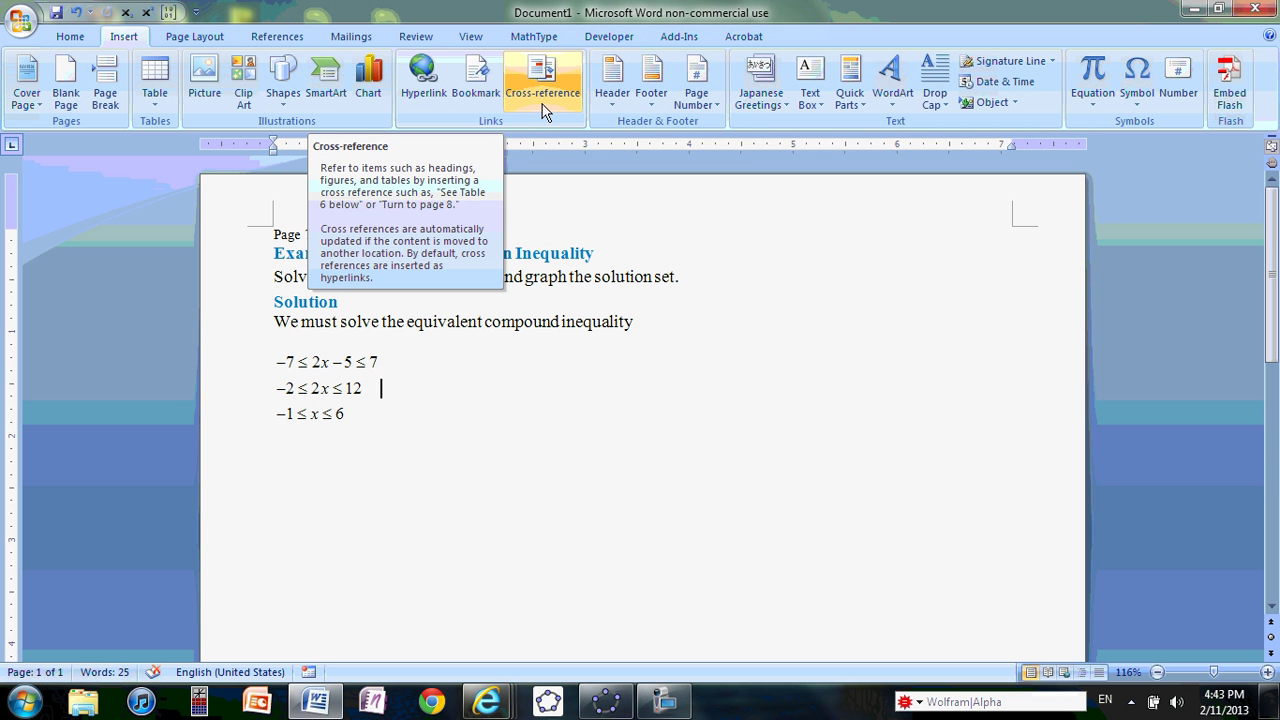
left_click(820, 106)
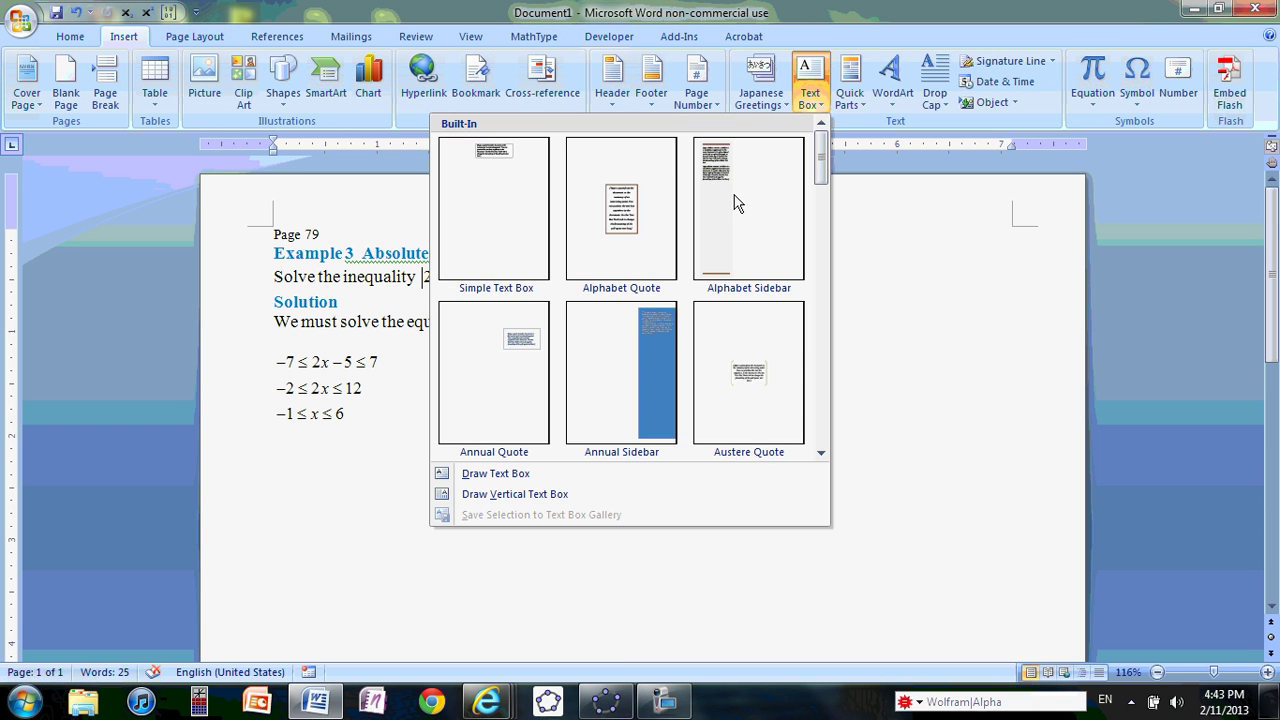
left_click(498, 475)
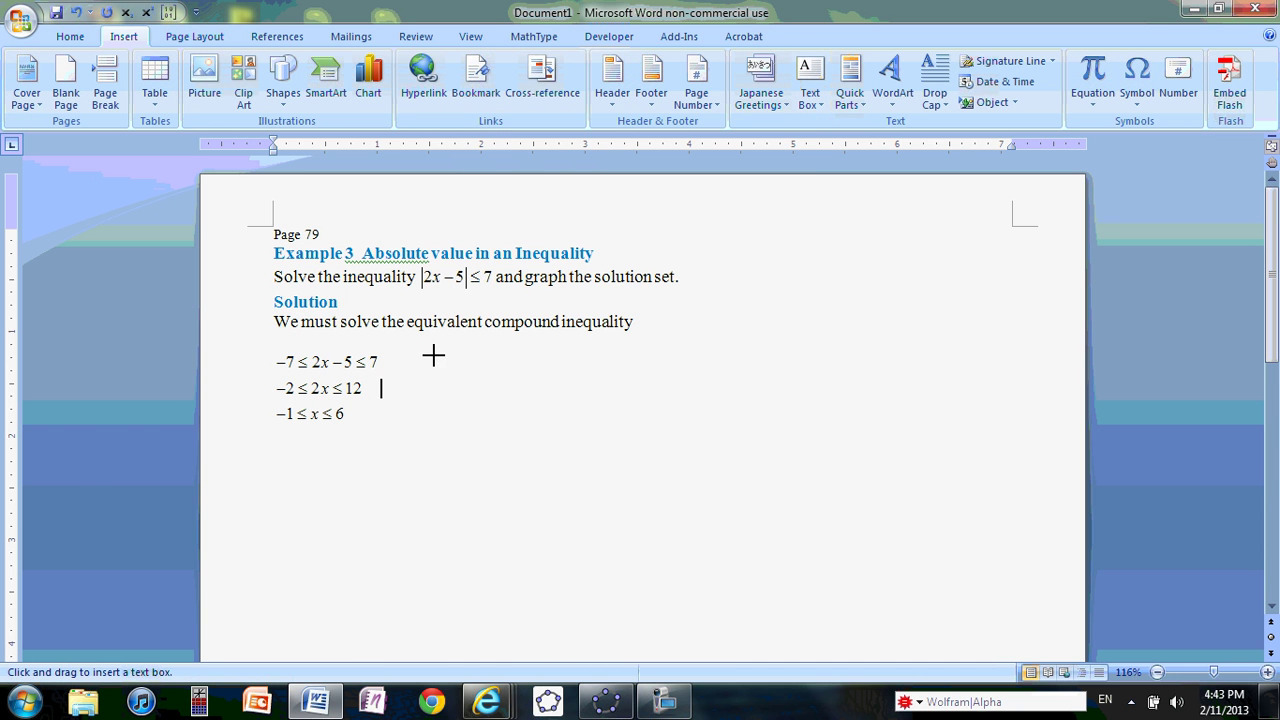
left_click_drag(433, 366, 641, 443)
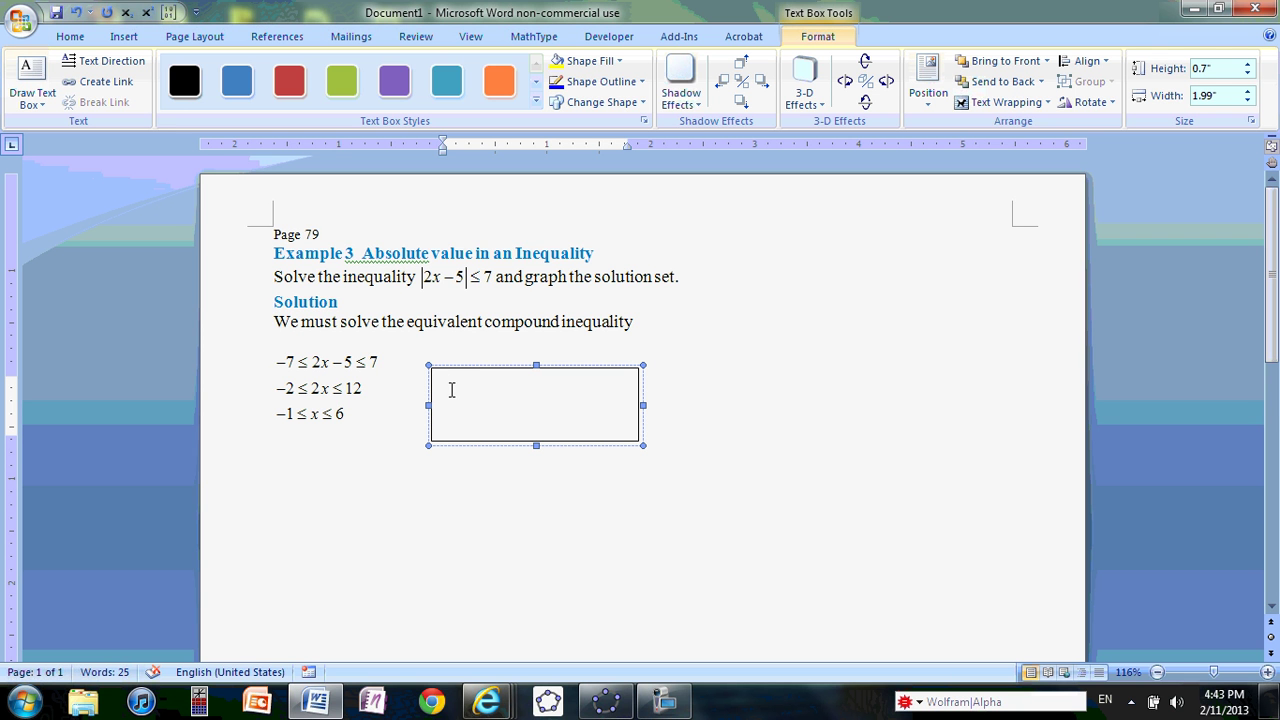
Write "Add +5 to each Part" and, on a second line, "Divide each part by 2" in the text box
type("Add +5 to eac")
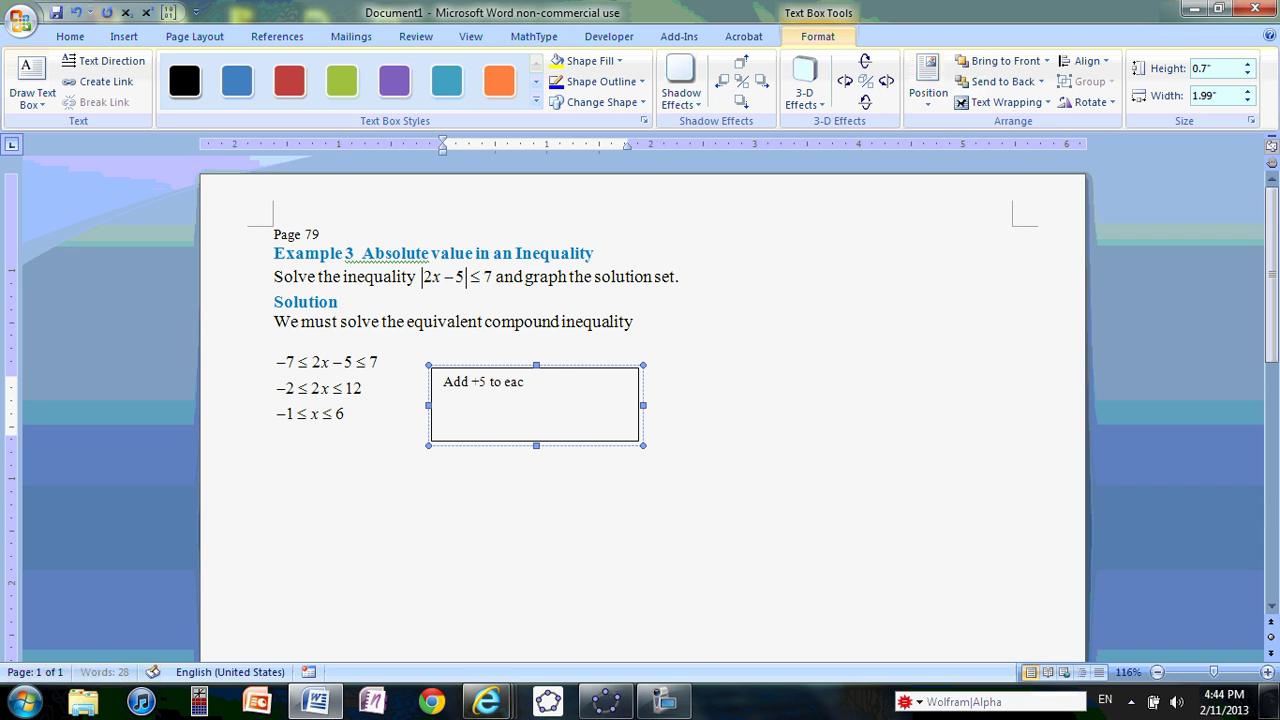
type("h Part")
key("Return")
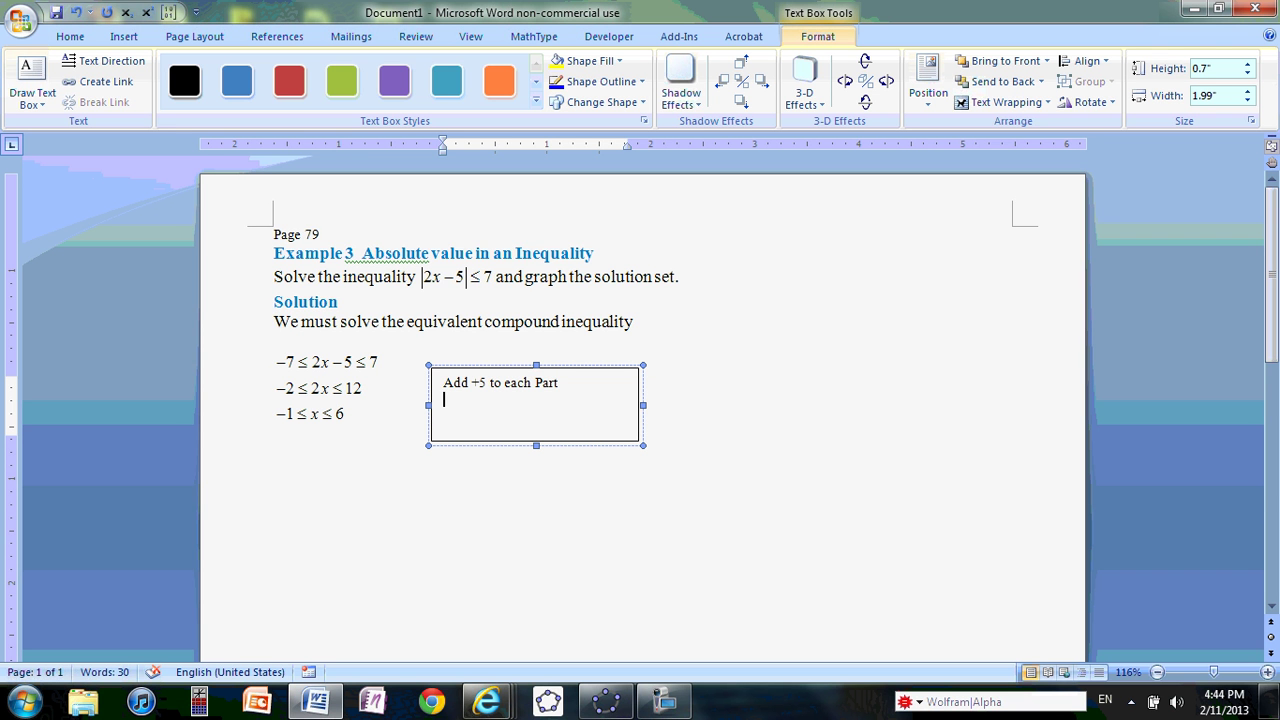
type("Doi")
key("BackSpace")
key("BackSpace")
type("ivide each part")
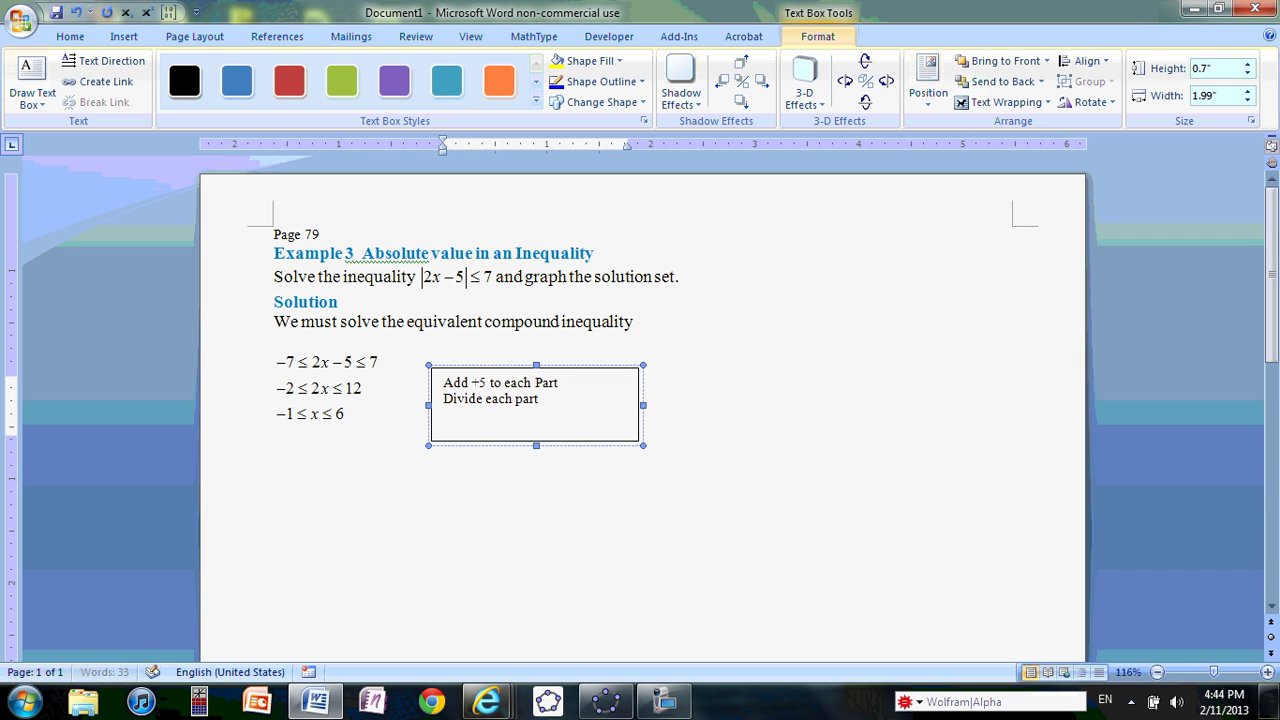
type(" by 2")
Shrink the text box to about 0.45" high and set its line color to No Color
left_click(529, 443)
left_click(529, 443)
left_click_drag(537, 432, 535, 415)
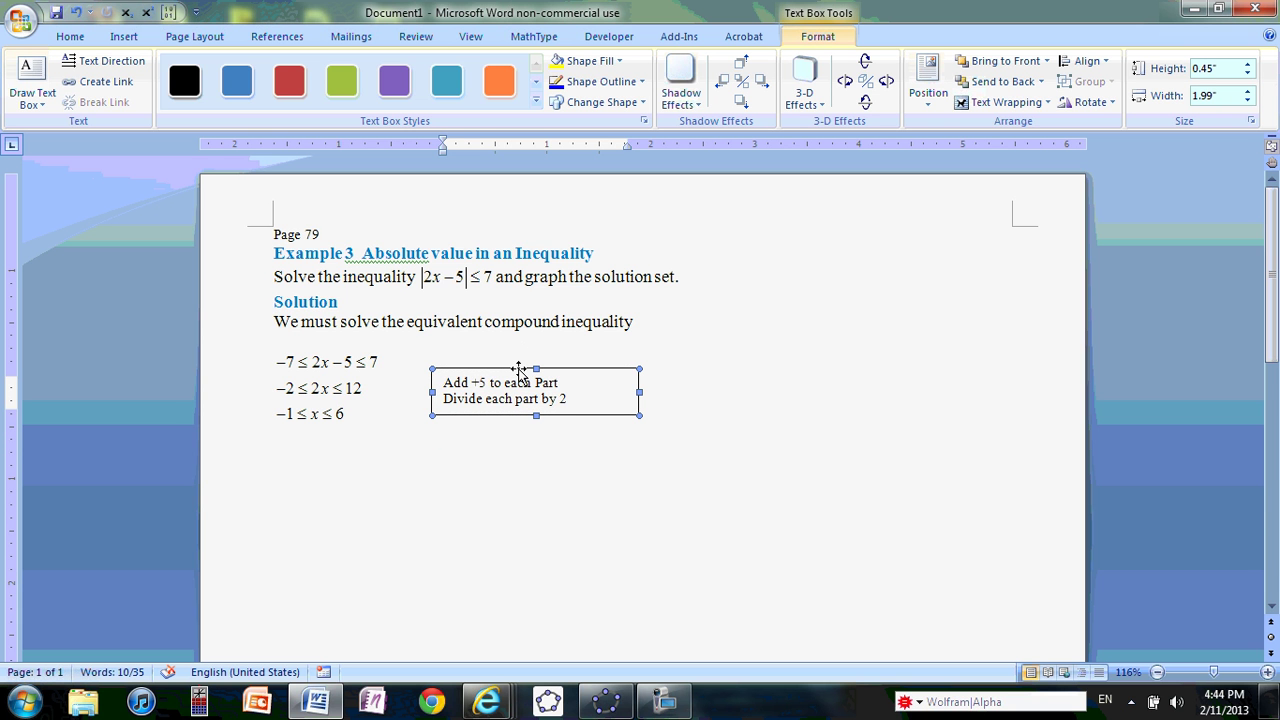
right_click(519, 369)
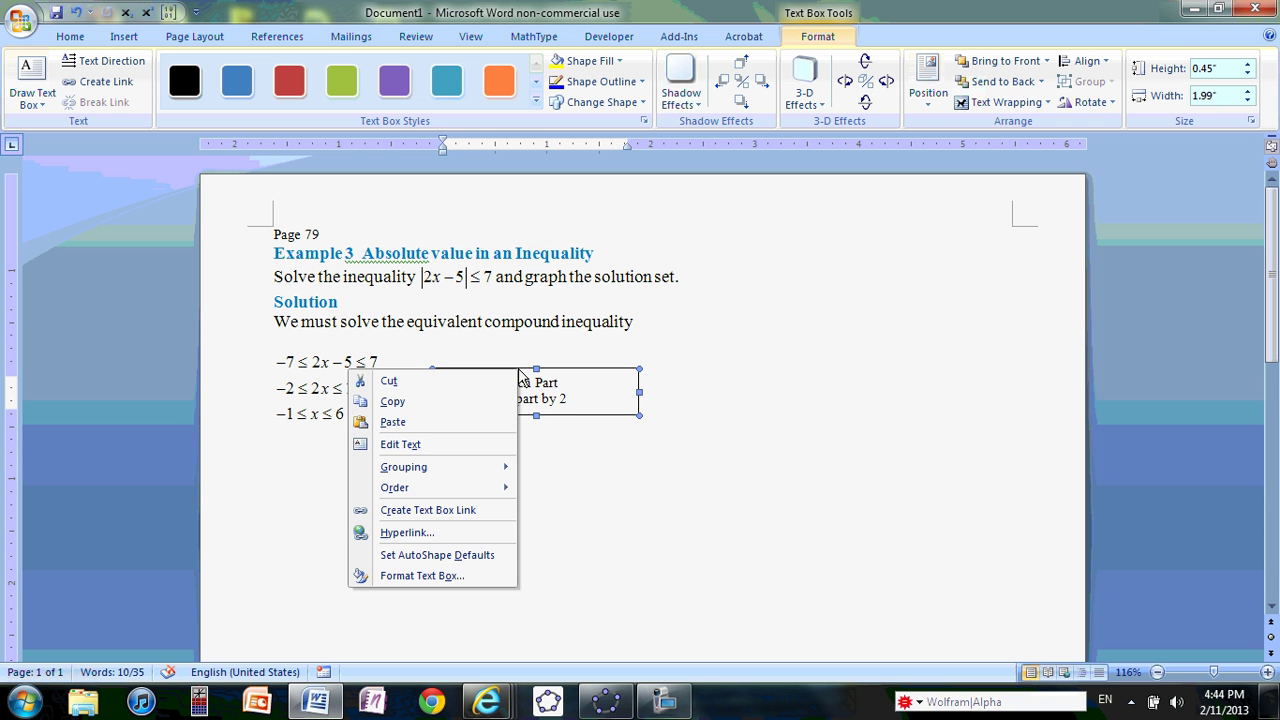
left_click(422, 576)
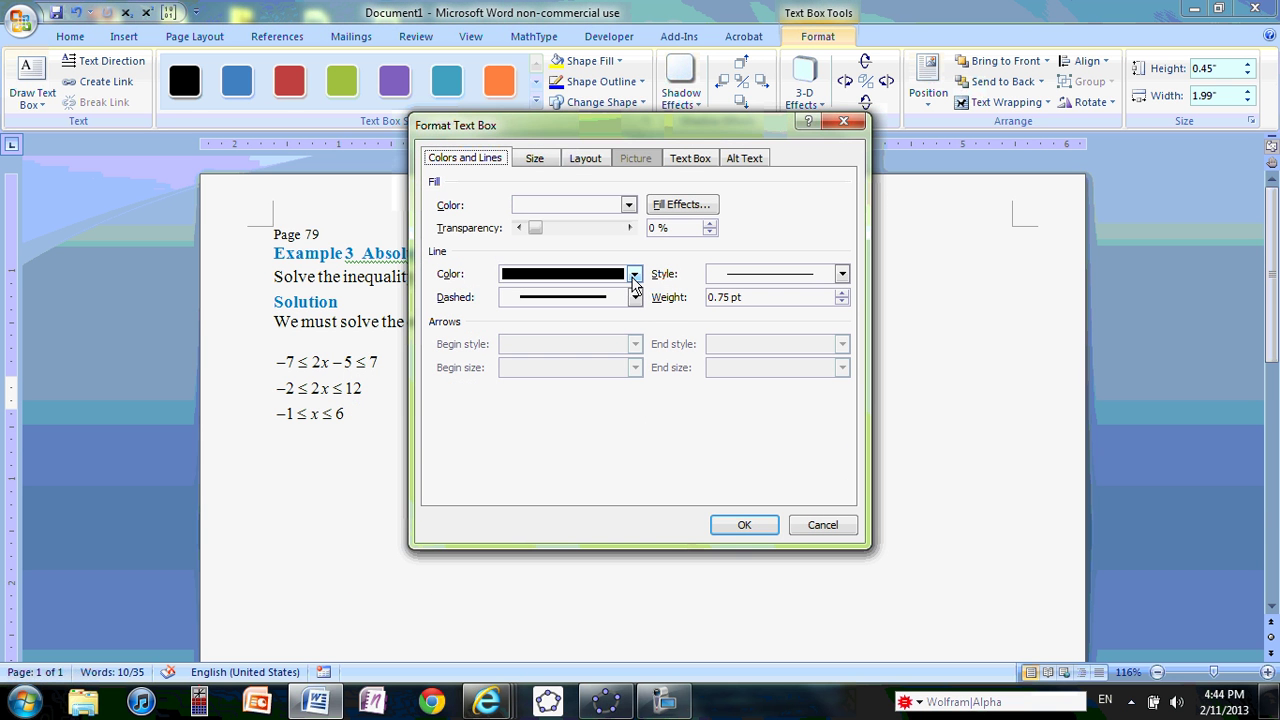
left_click(634, 276)
left_click(545, 436)
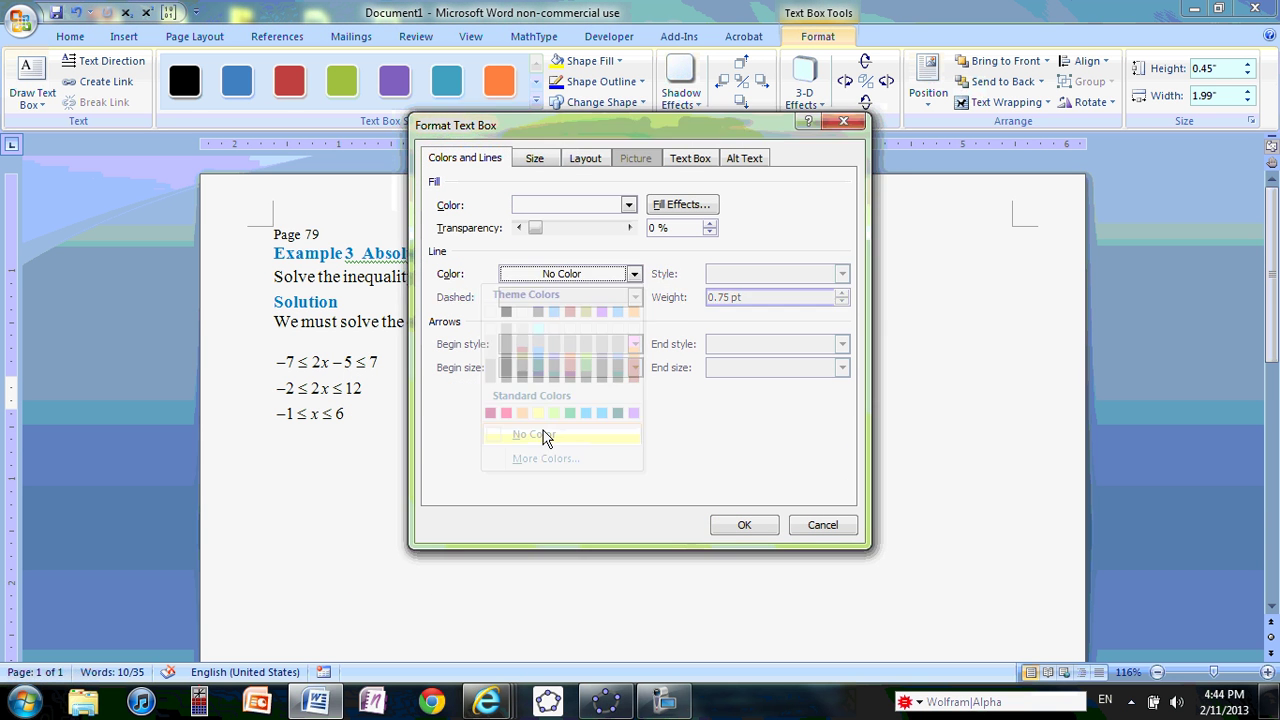
left_click(750, 527)
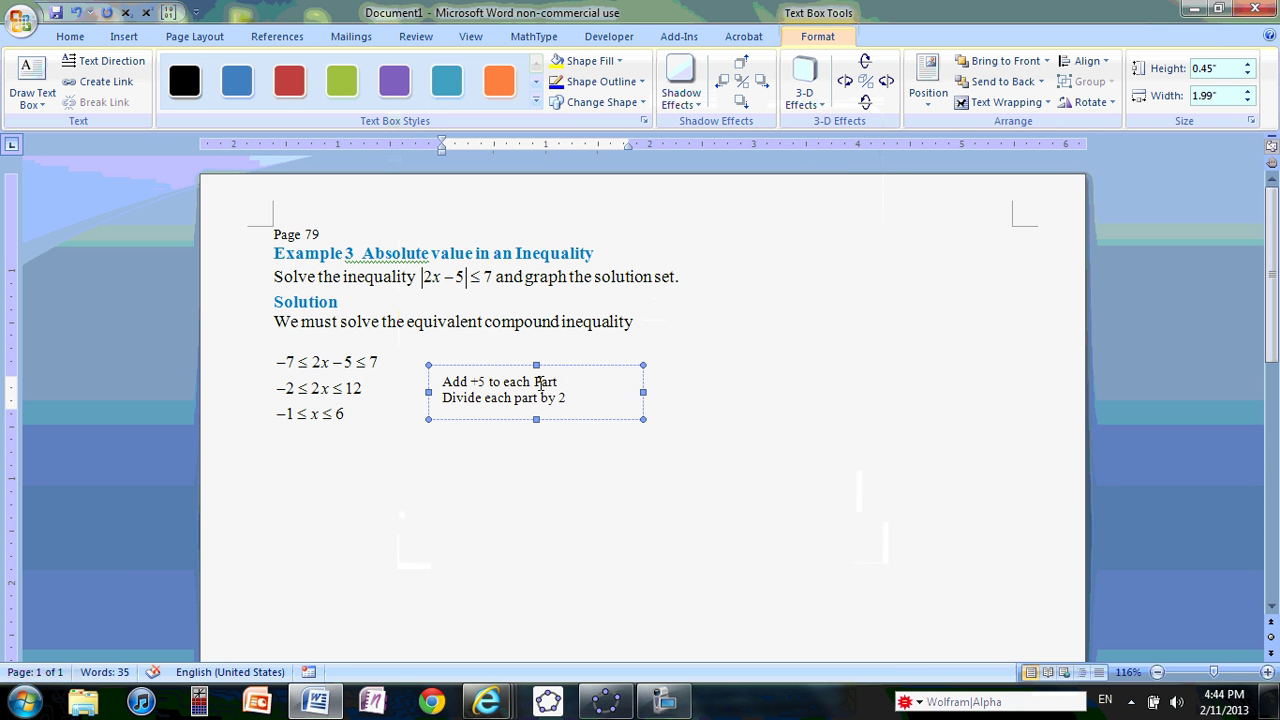
Add space between the text box's two lines and enlarge the box to about 0.57" high
key("ctrl+z")
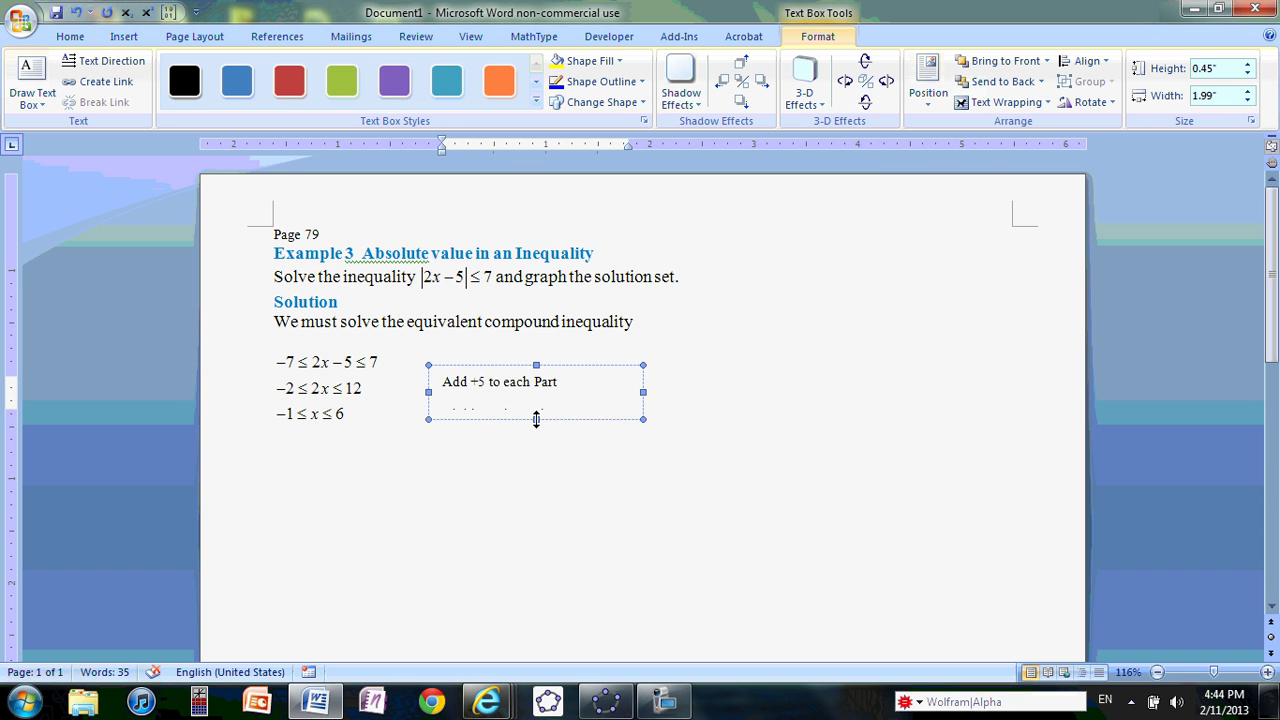
left_click_drag(537, 419, 534, 431)
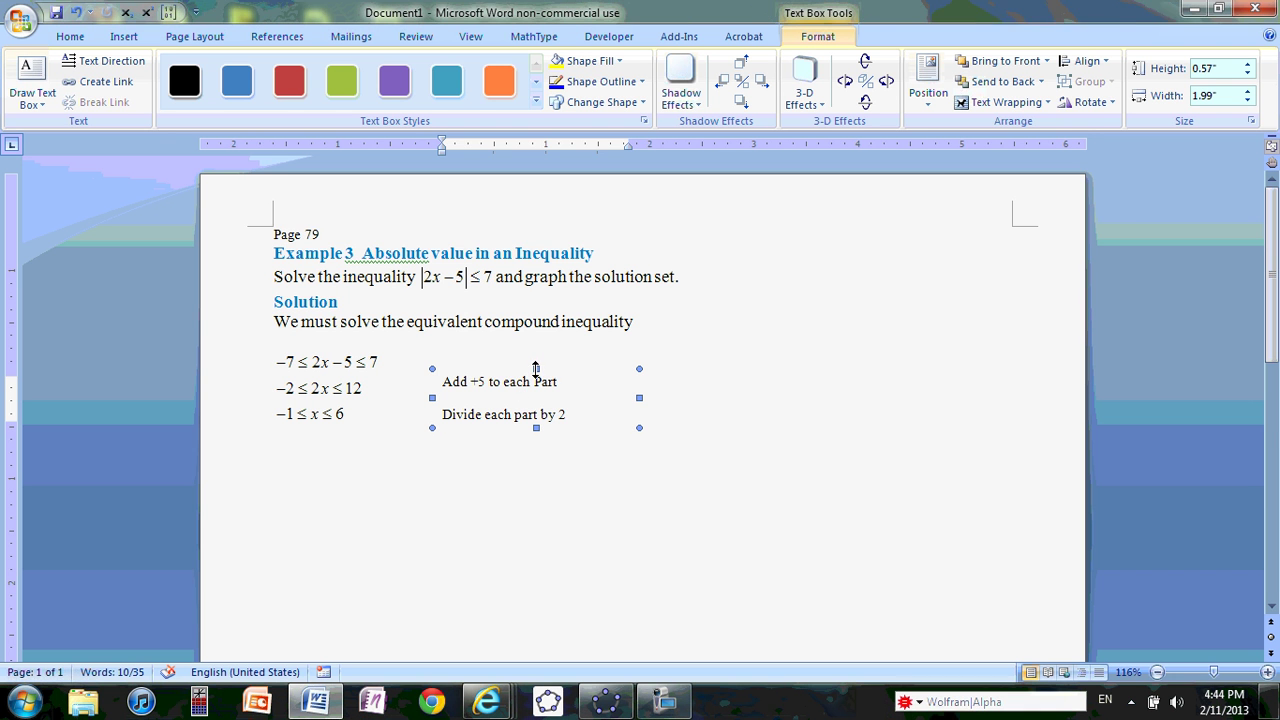
Move the text box slightly down so its two notes line up with the second and third inequalities
left_click_drag(532, 370, 531, 384)
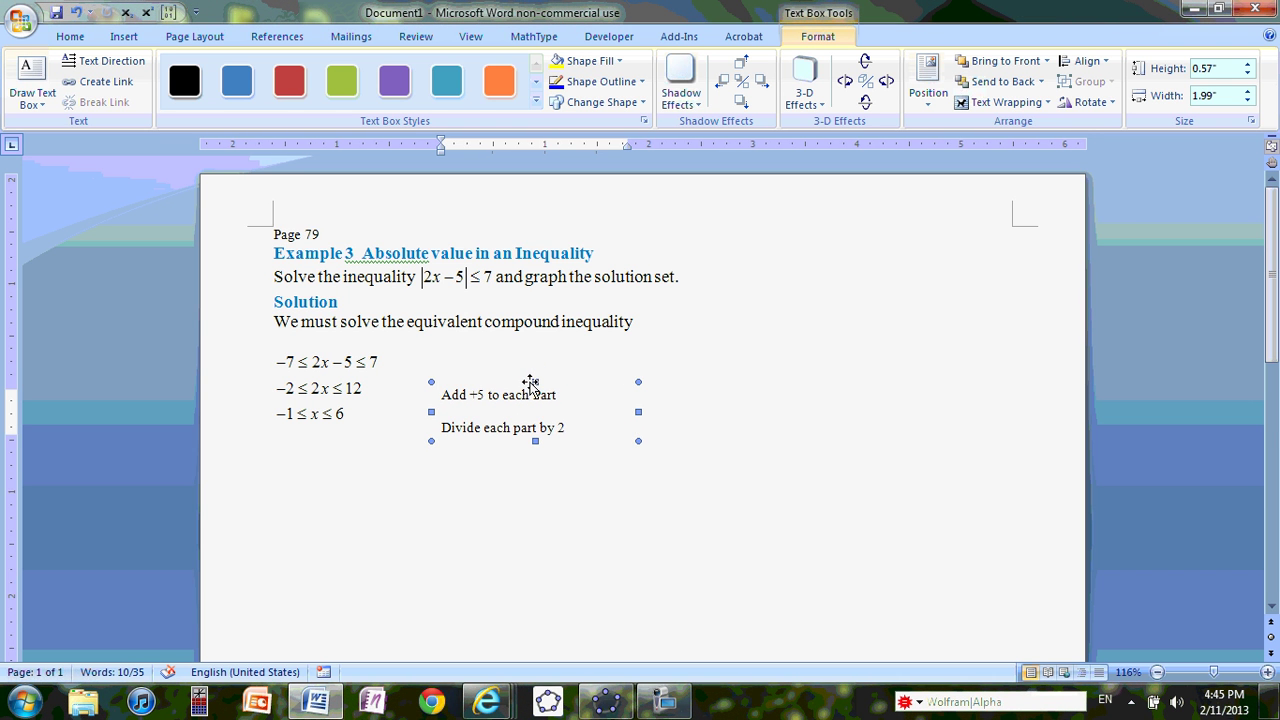
key("Up")
key("Up")
key("Up")
key("Up")
key("Up")
key("Up")
key("Up")
key("Up")
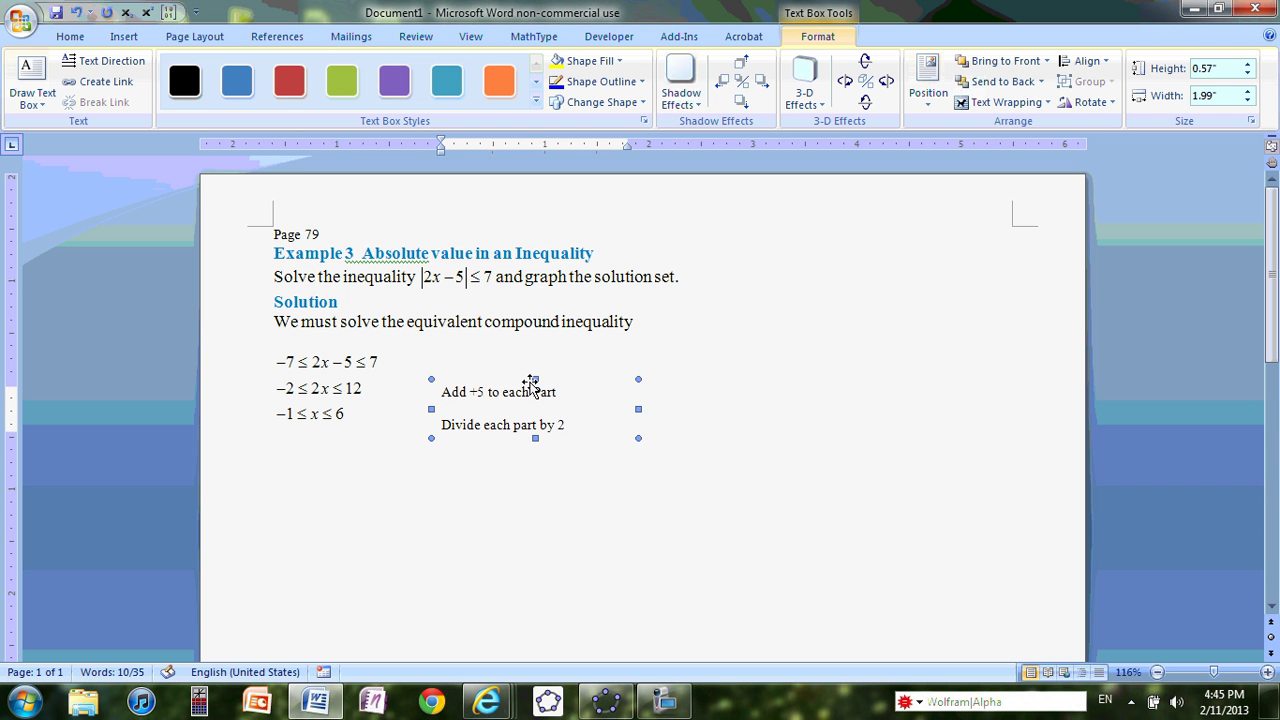
key("Up")
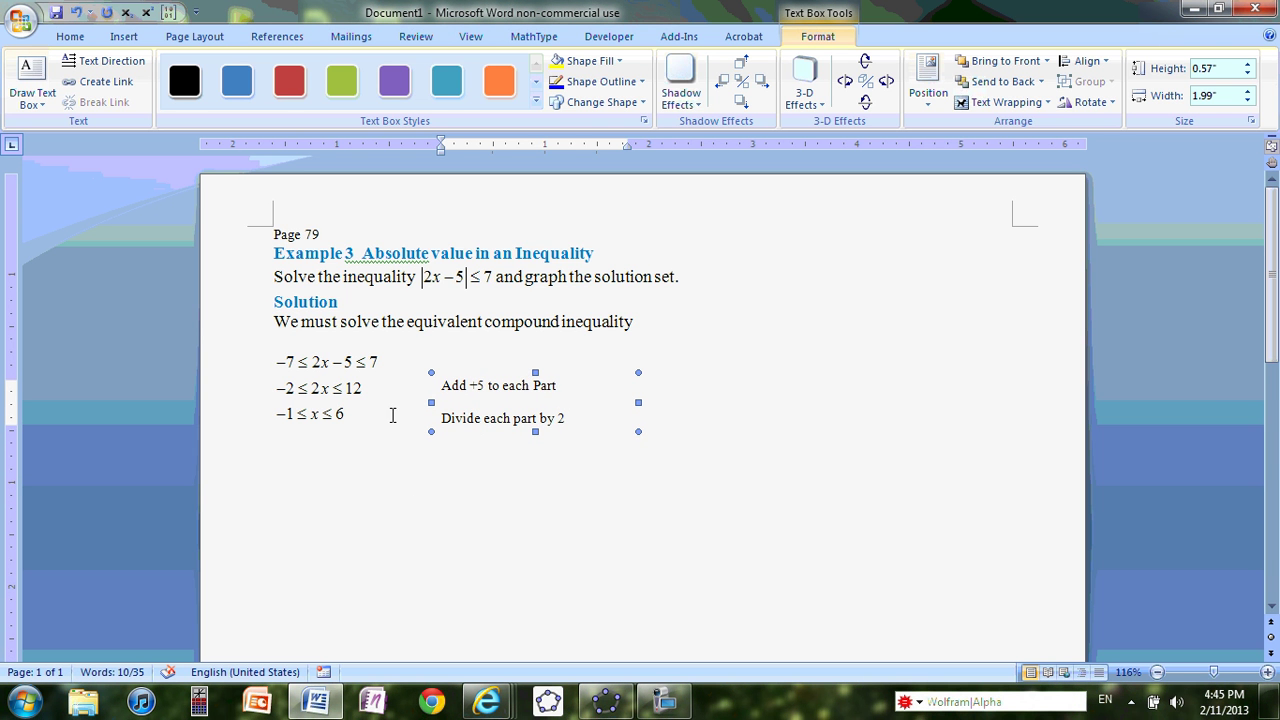
Add the line "The graph of the solution set is" below the last inequality, followed by a new line
left_click(393, 413)
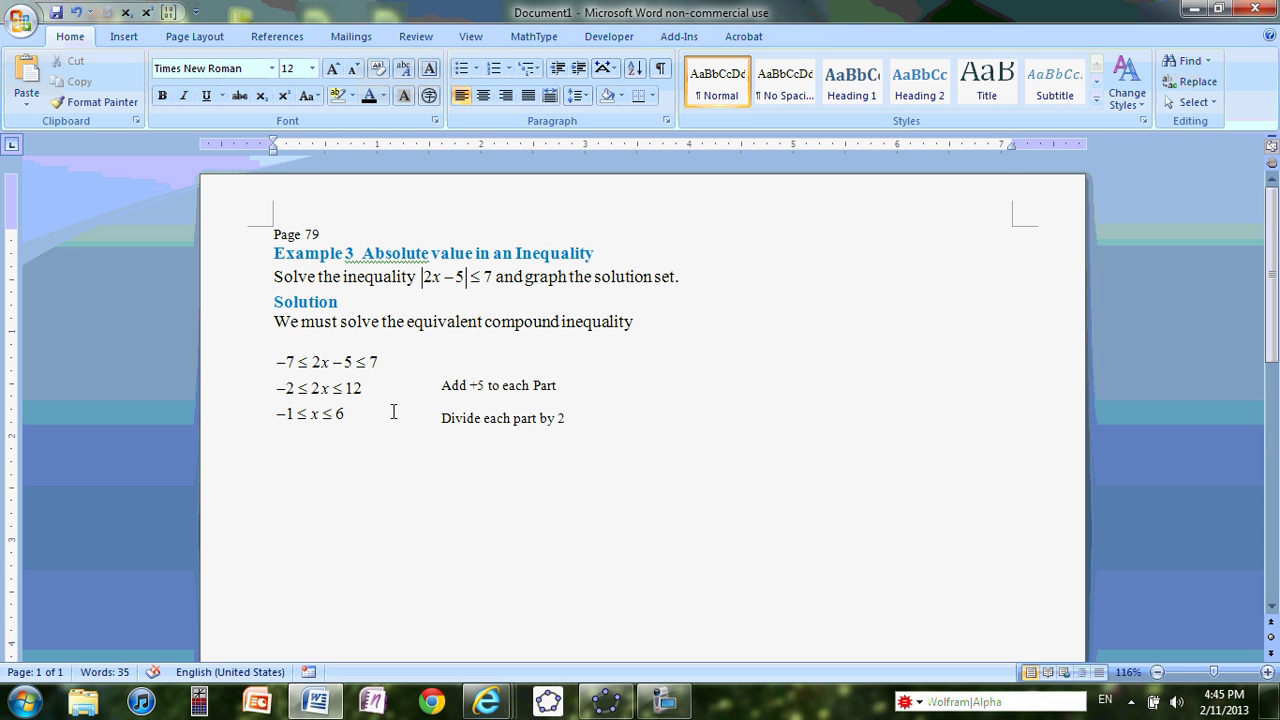
key("Return")
key("Return")
type("The graph of")
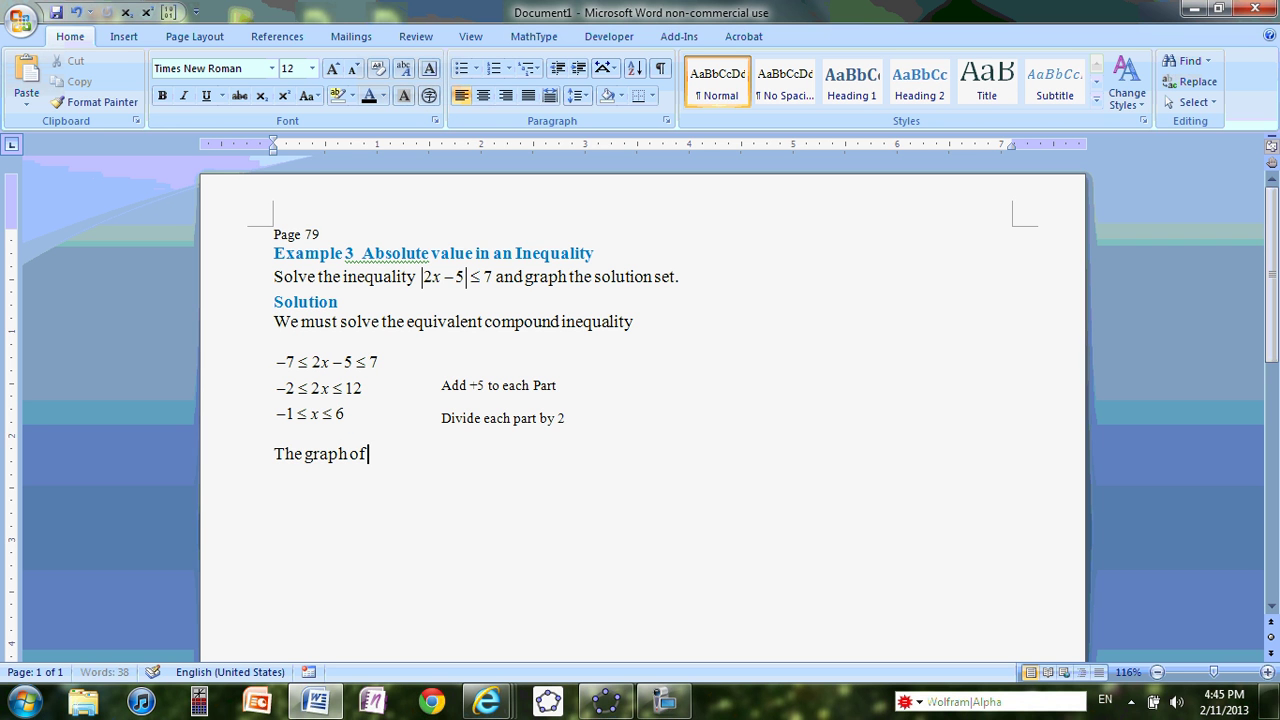
type(" the solution")
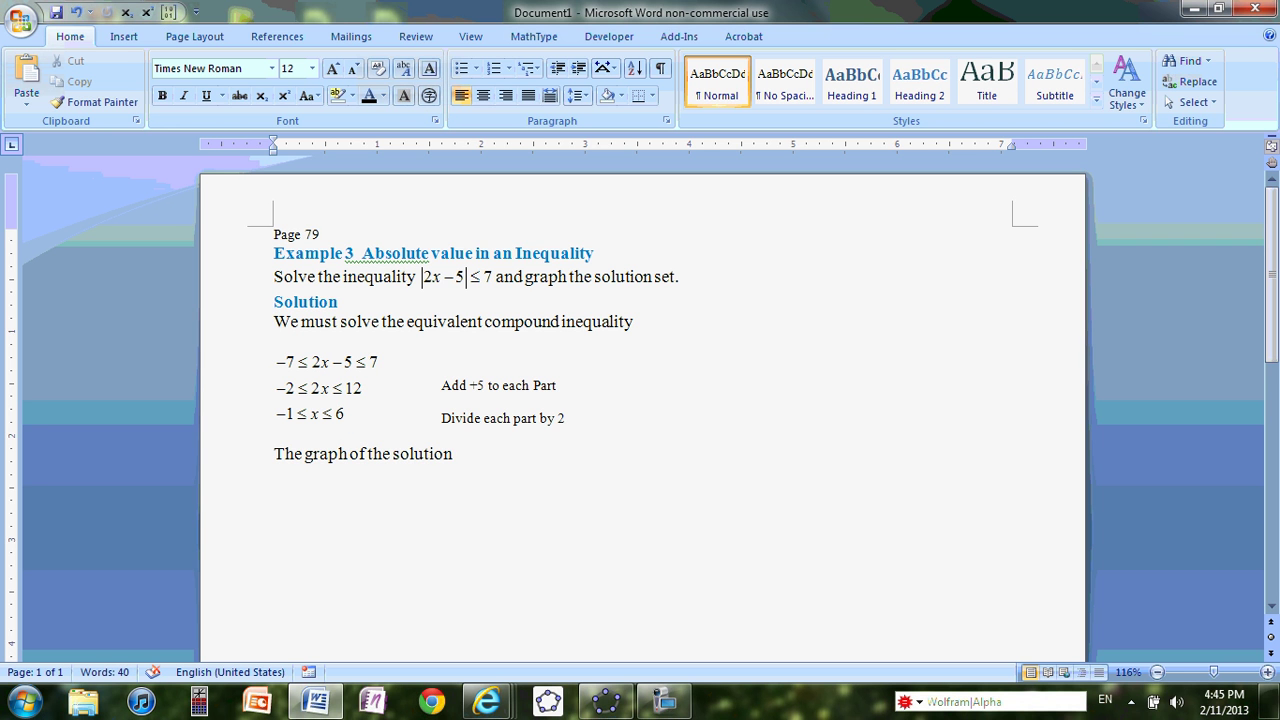
type(" set is")
key("Return")
Switch to GeoGebra and hide the y-axis, its numbers and the grid, keeping only the horizontal number line
left_click(607, 705)
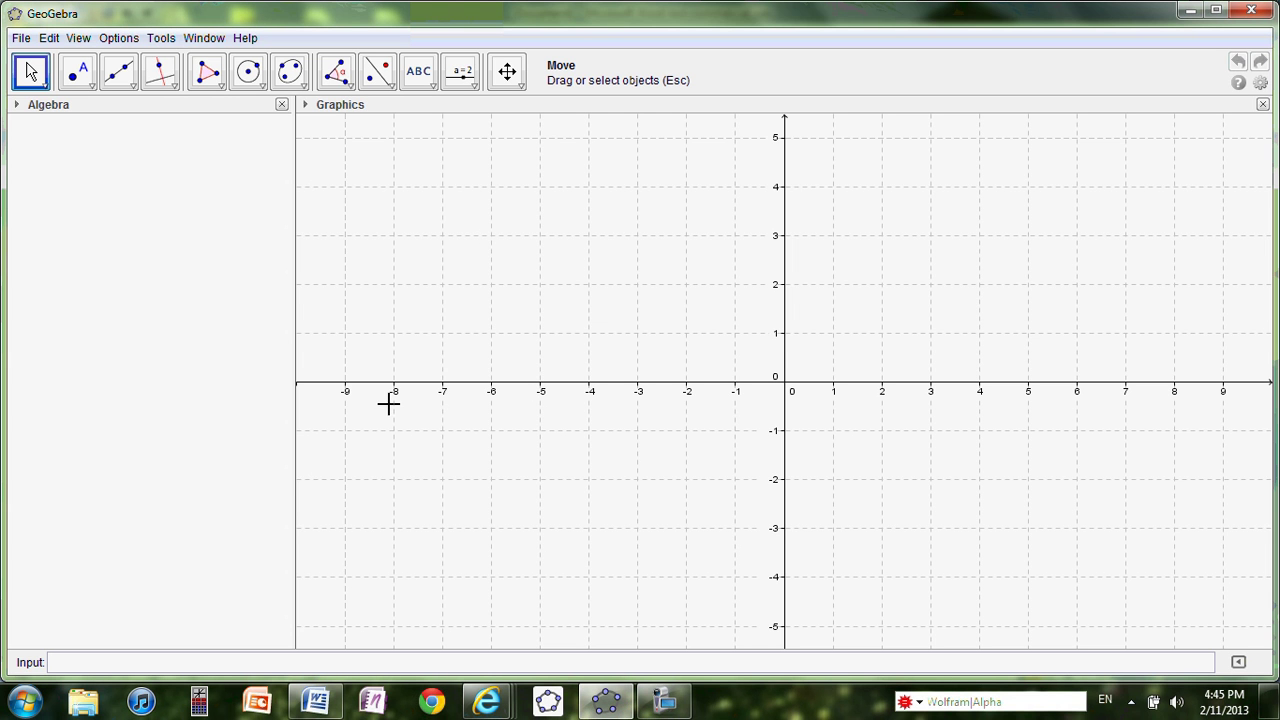
right_click(562, 285)
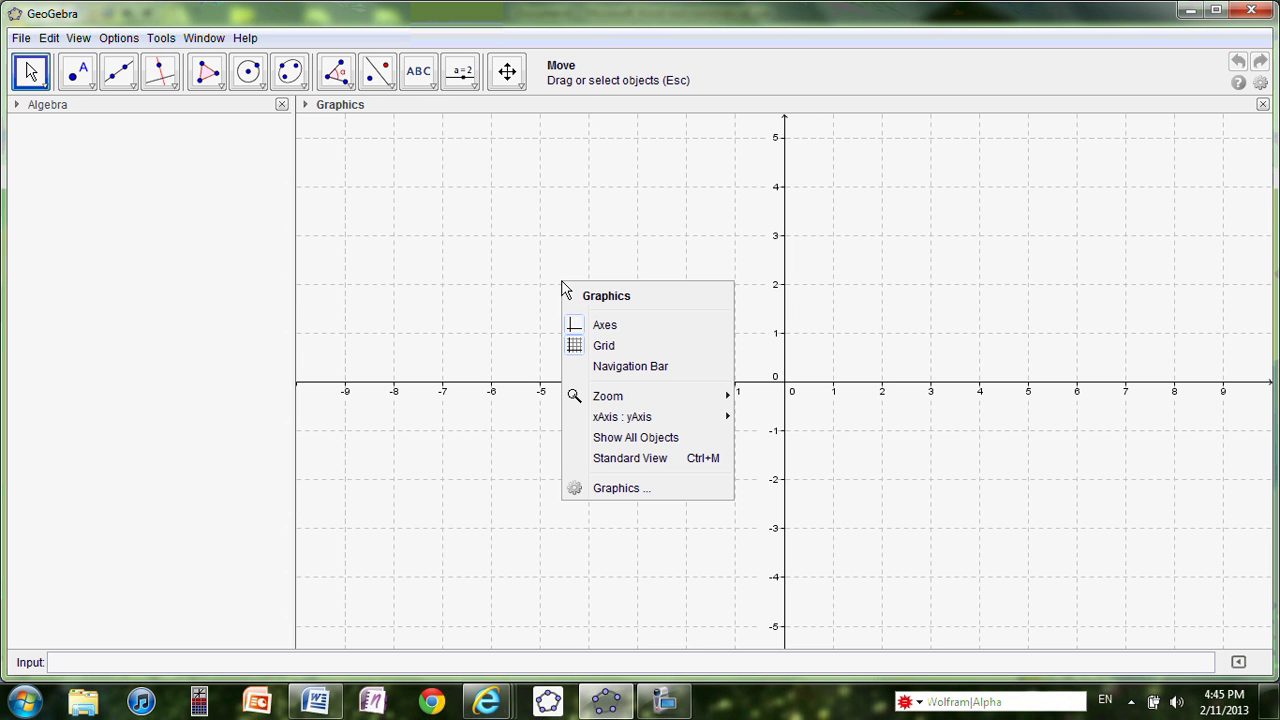
left_click(617, 489)
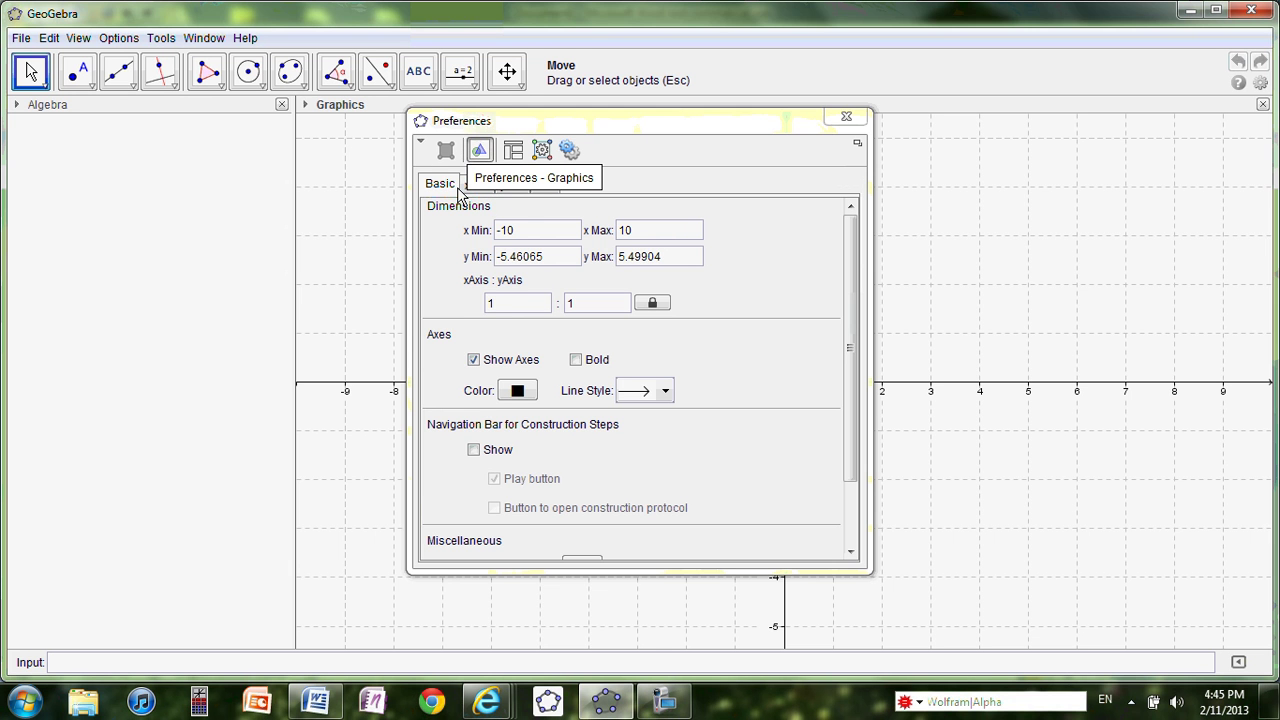
left_click(520, 198)
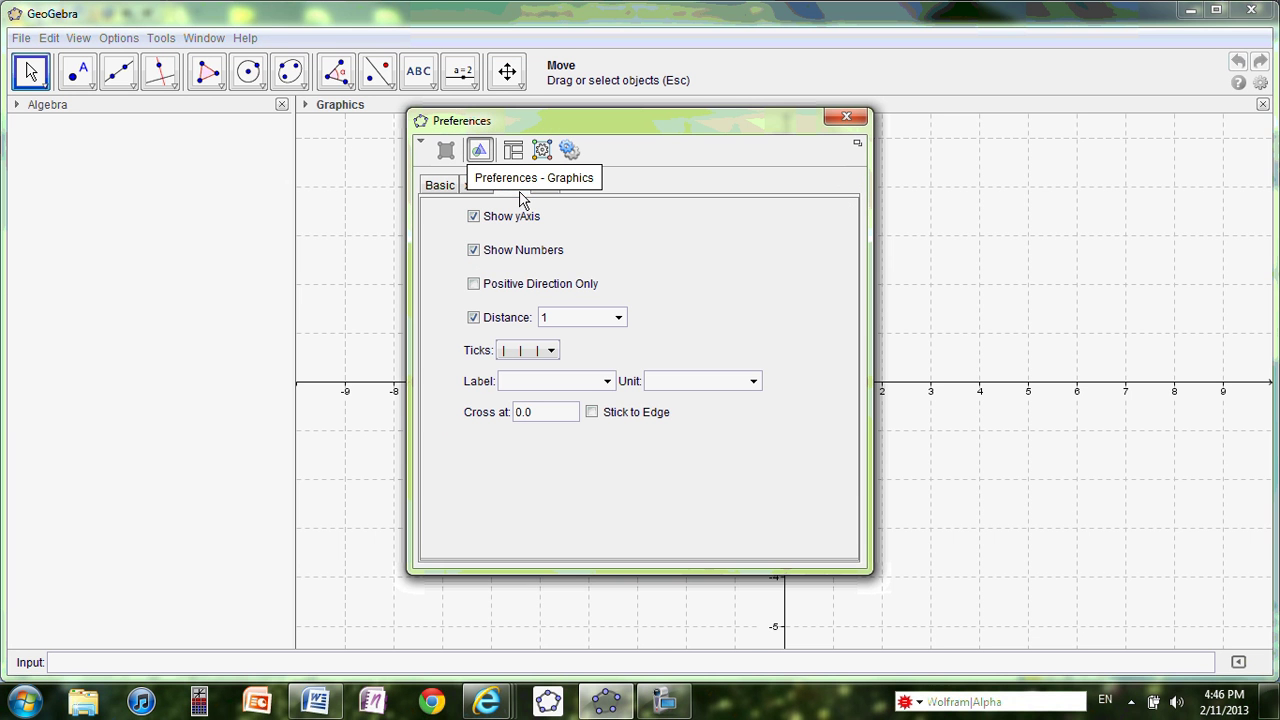
left_click(474, 218)
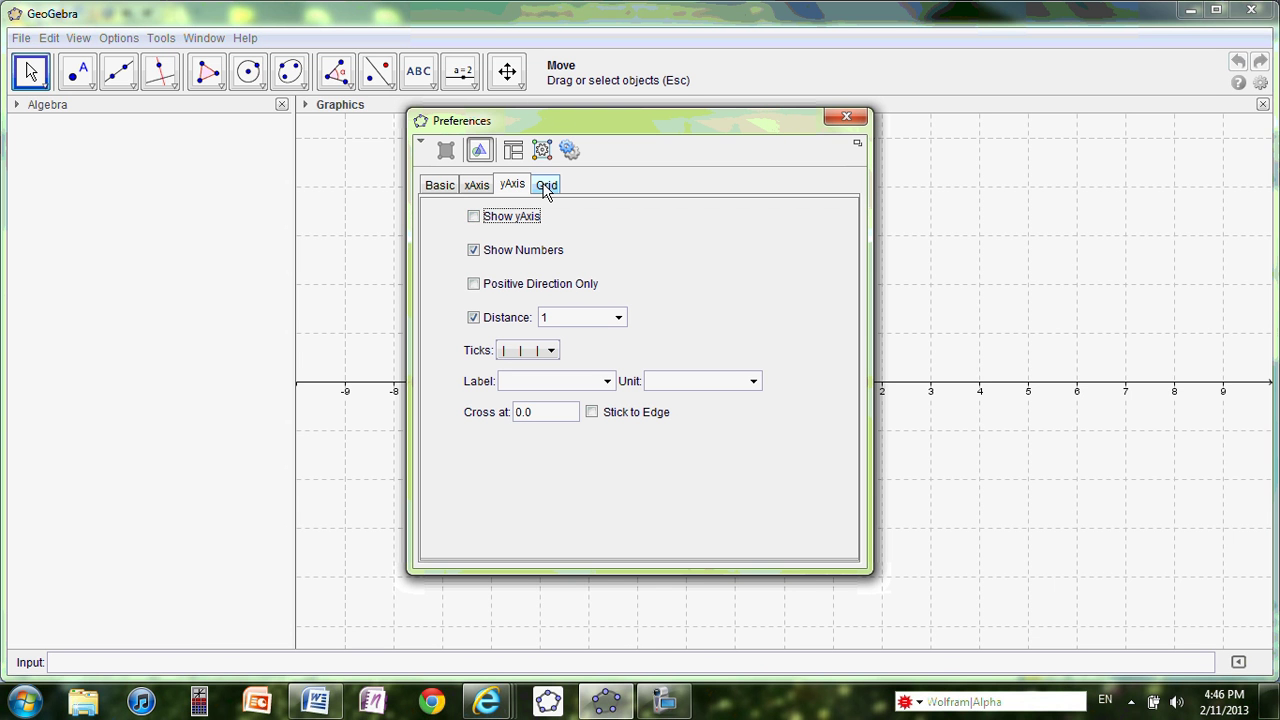
left_click(474, 250)
left_click(545, 186)
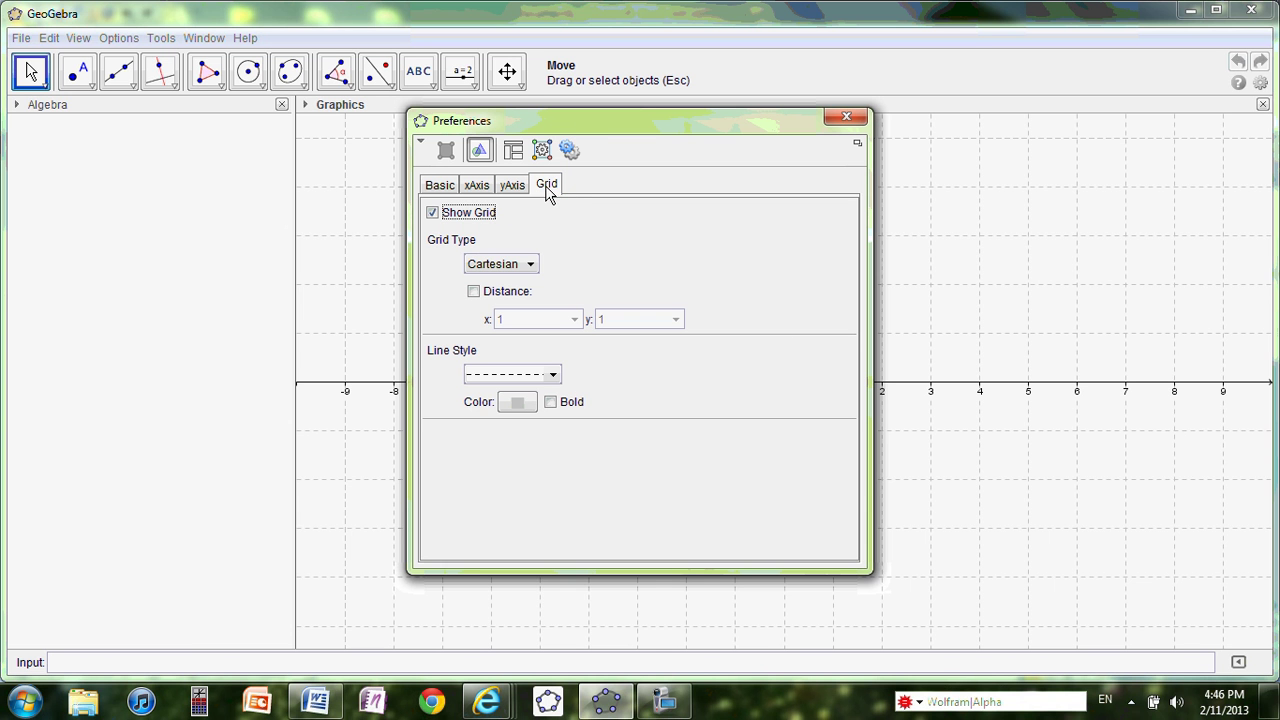
left_click(432, 213)
left_click(846, 120)
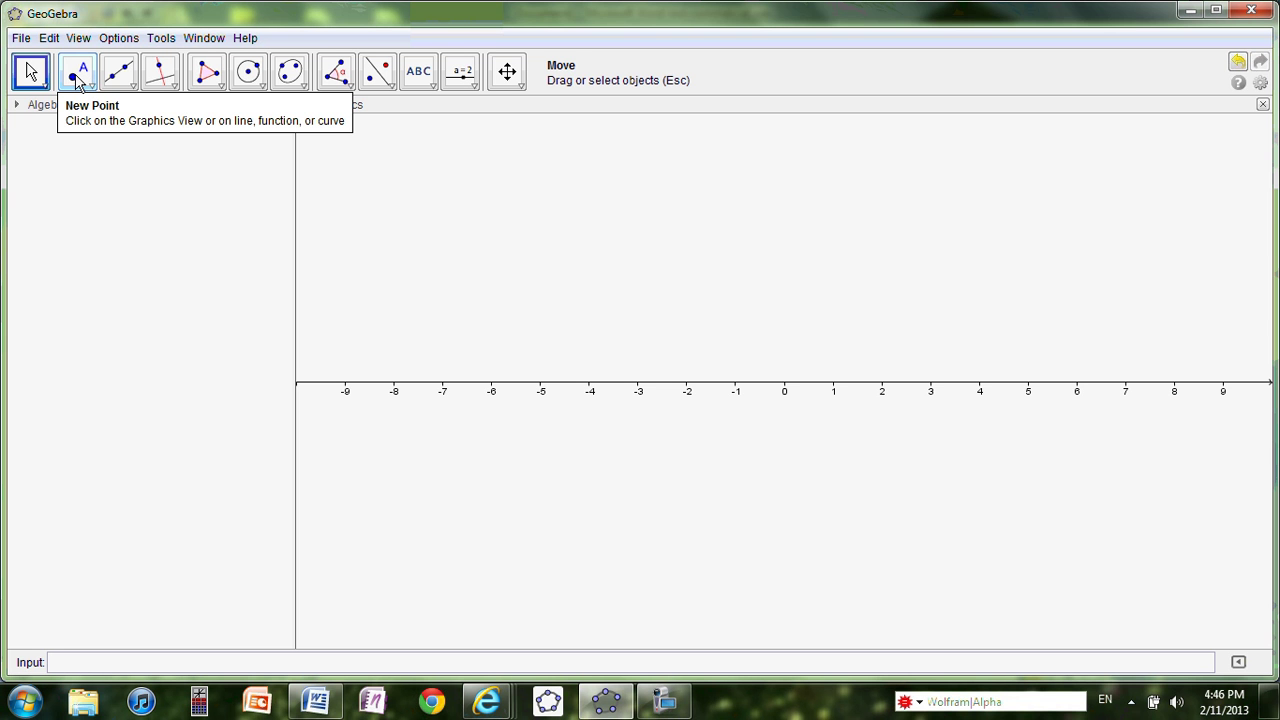
Place points on the x-axis at −1 and 6 for the endpoints of the solution set
left_click(79, 83)
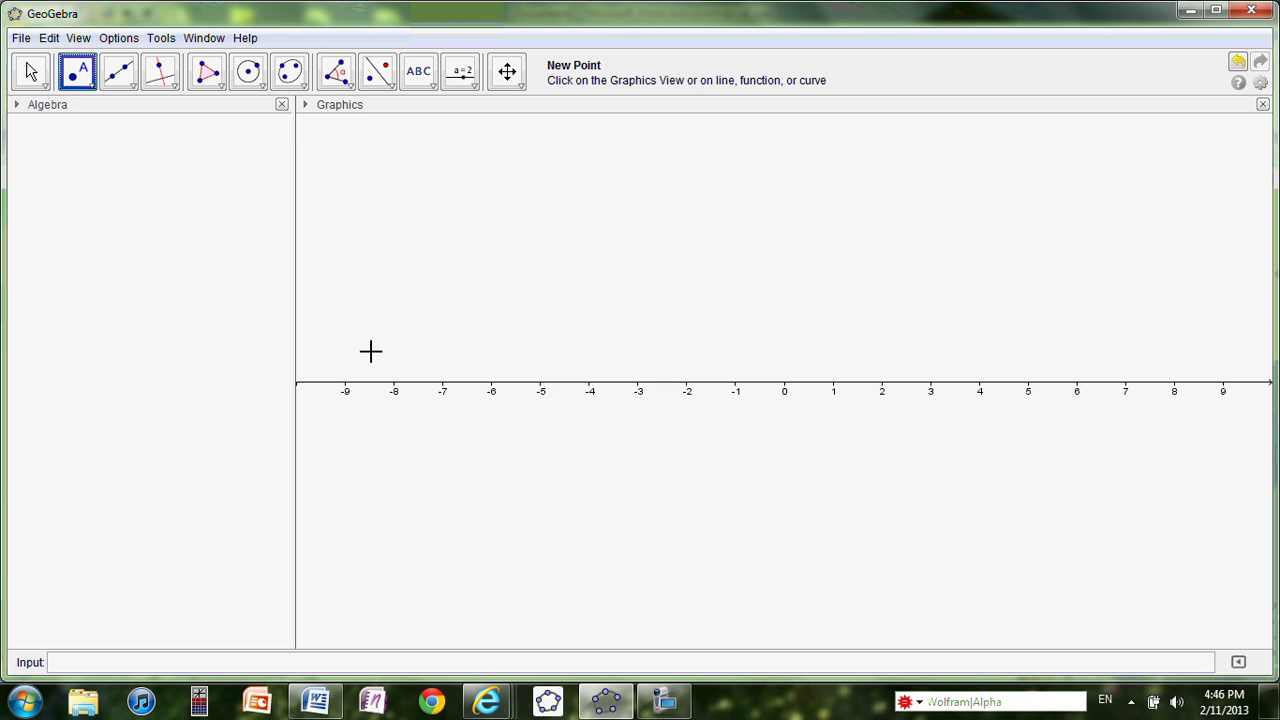
left_click(736, 386)
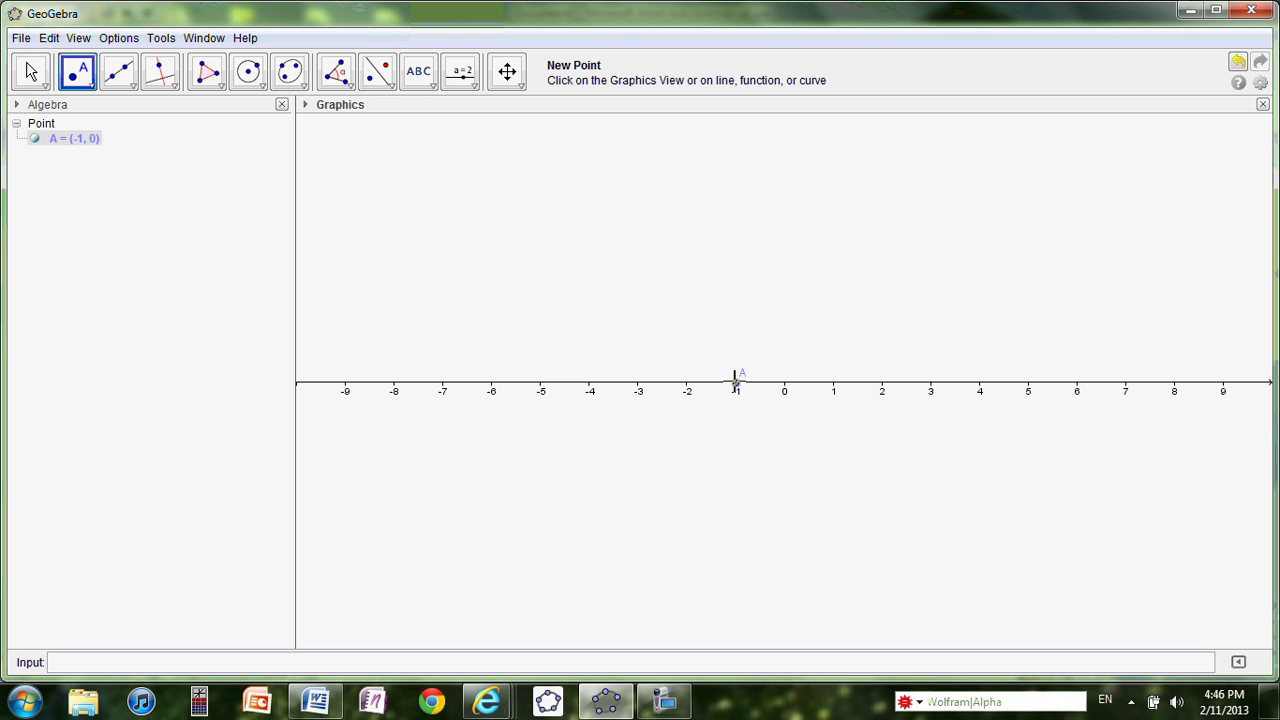
left_click(1078, 386)
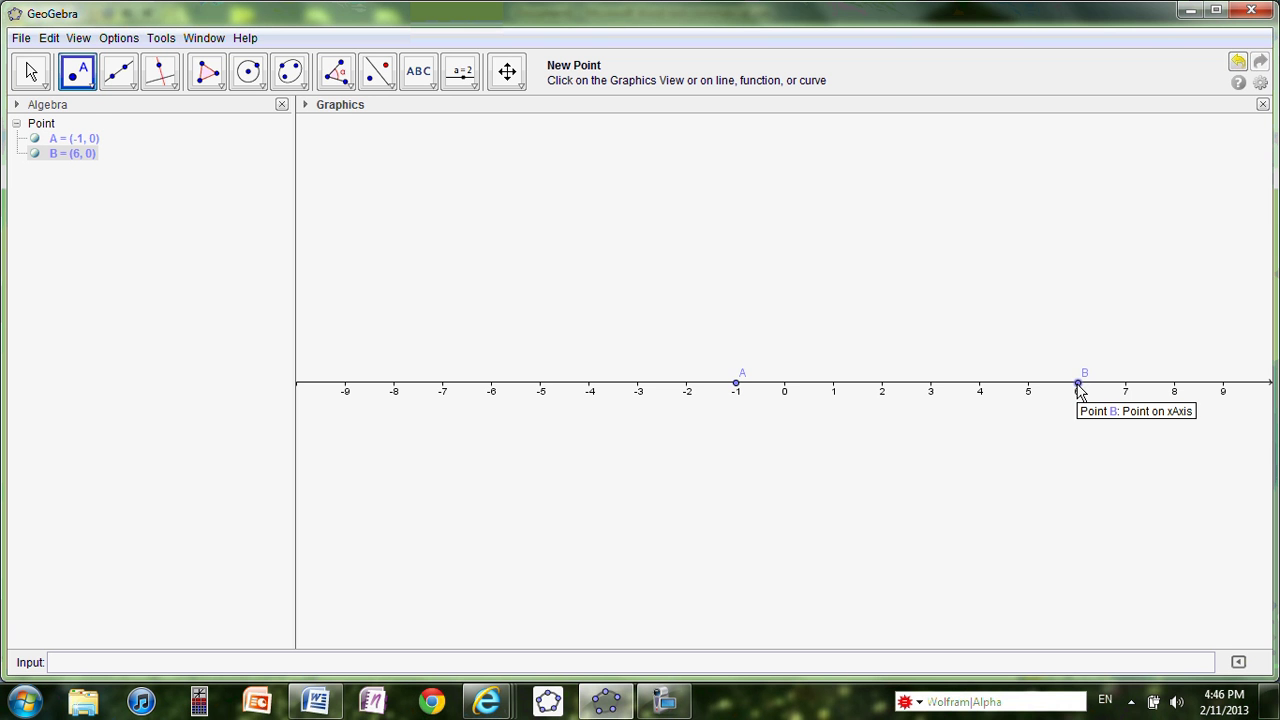
Draw a segment between points A and B on the number line
left_click(133, 85)
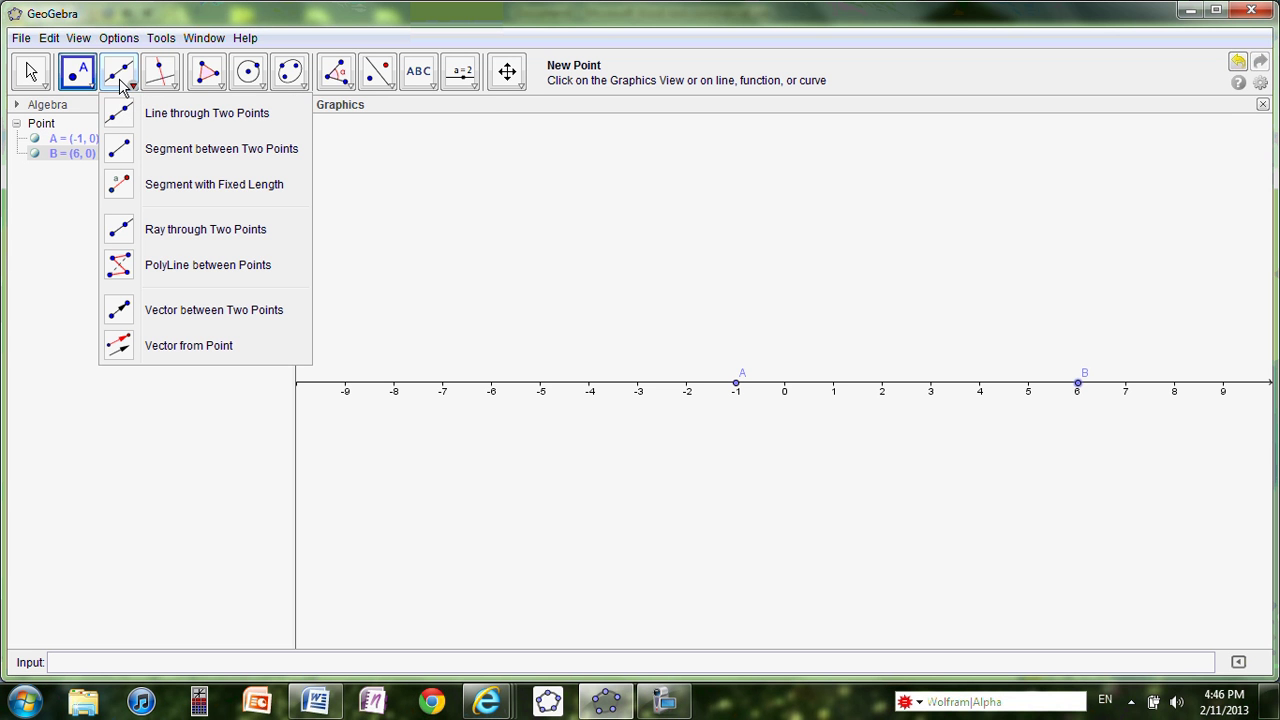
left_click(122, 153)
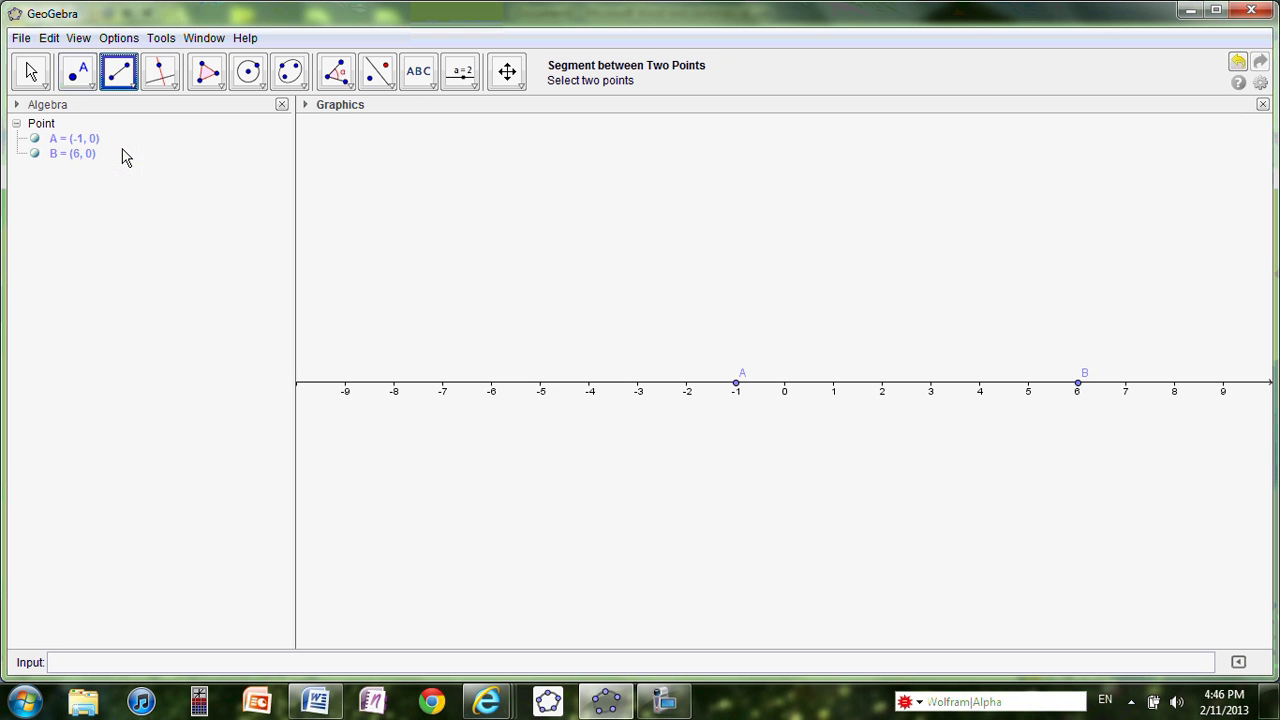
left_click(737, 385)
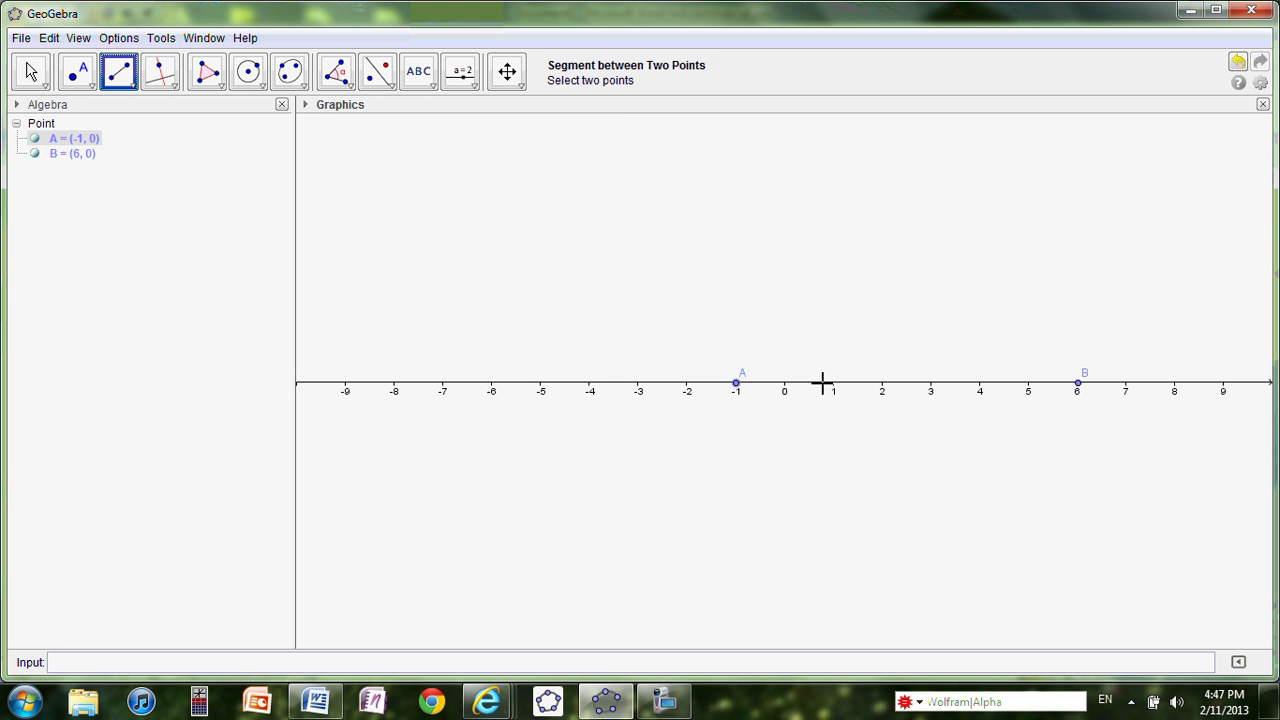
left_click(737, 386)
left_click(1079, 386)
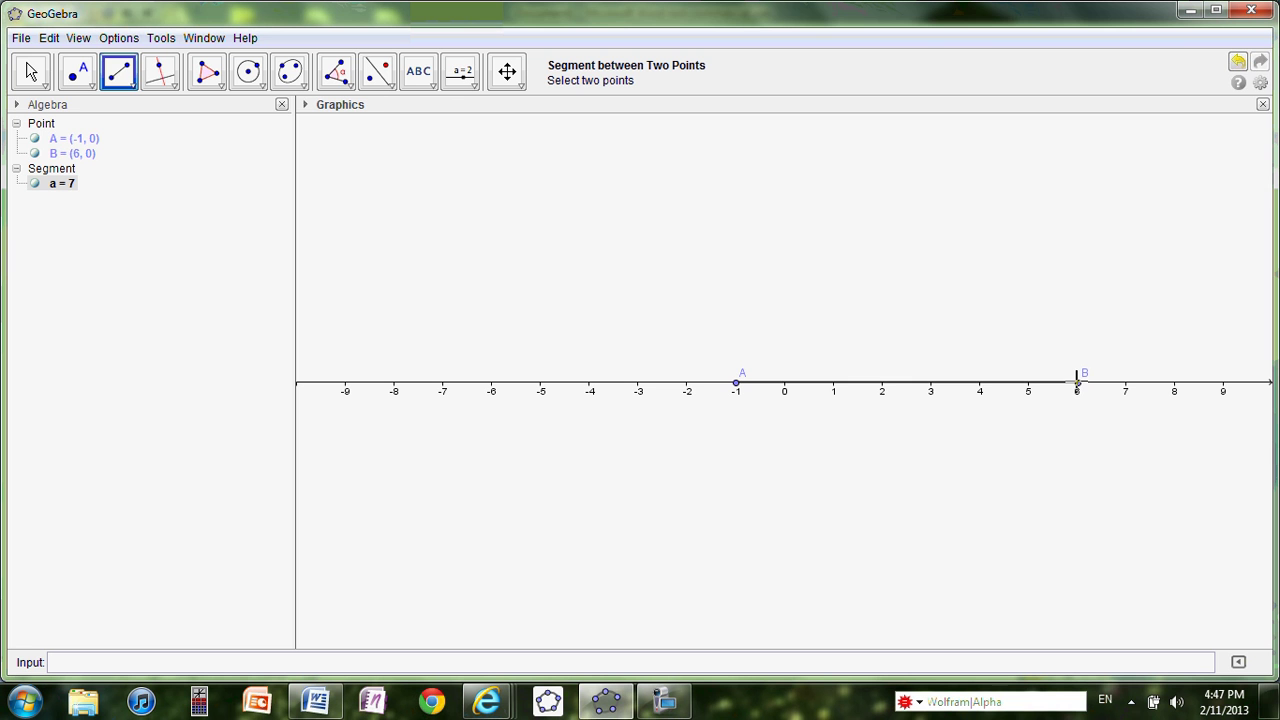
Set the line thickness of the segment between A and B to 5
right_click(898, 388)
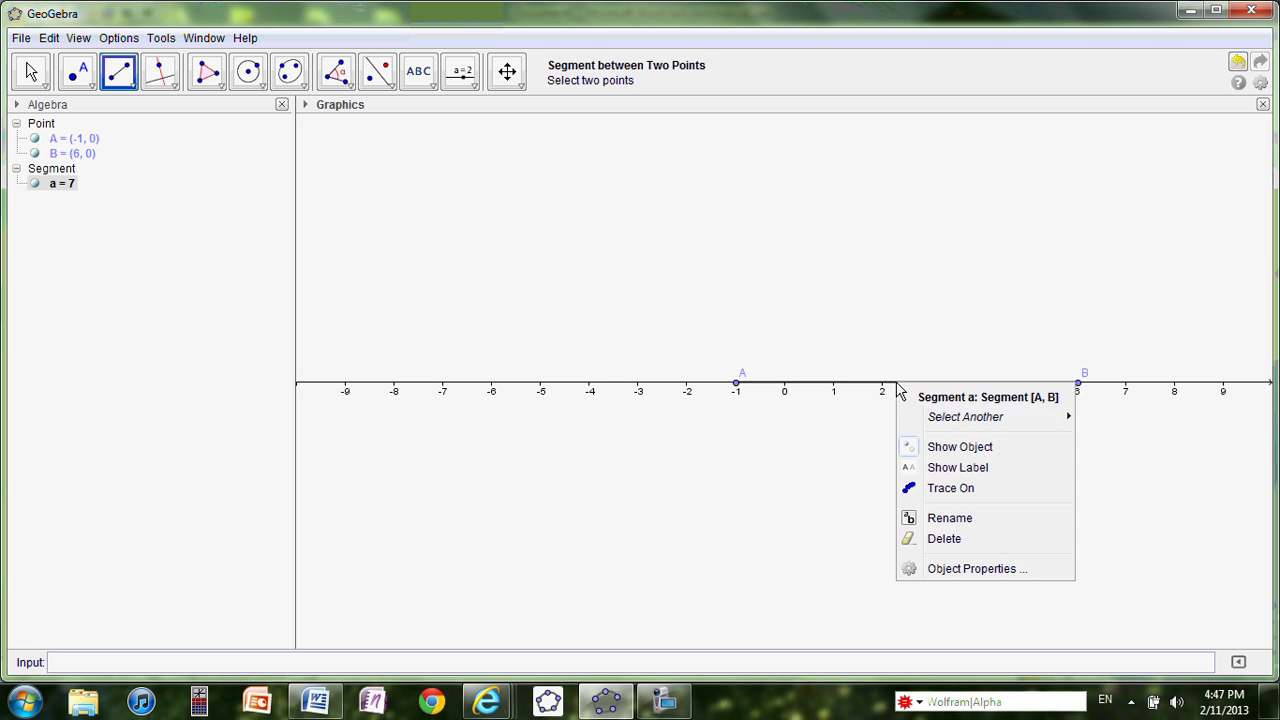
left_click(957, 569)
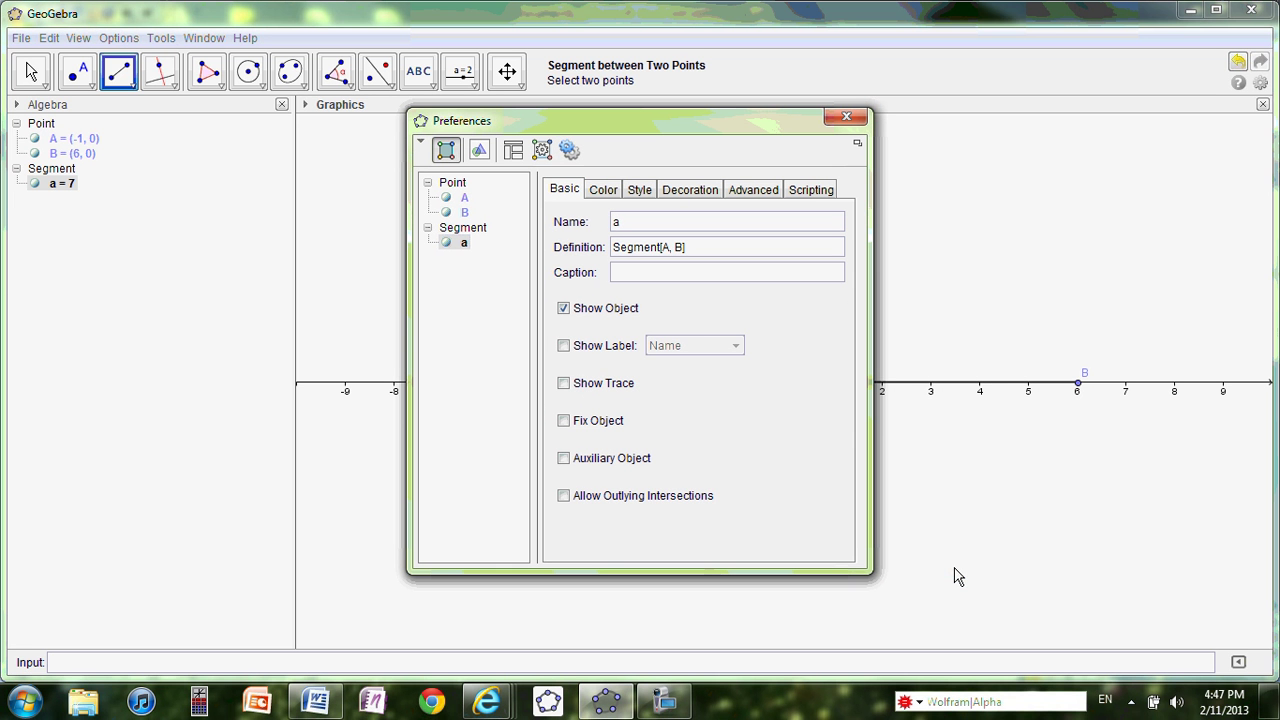
left_click(644, 192)
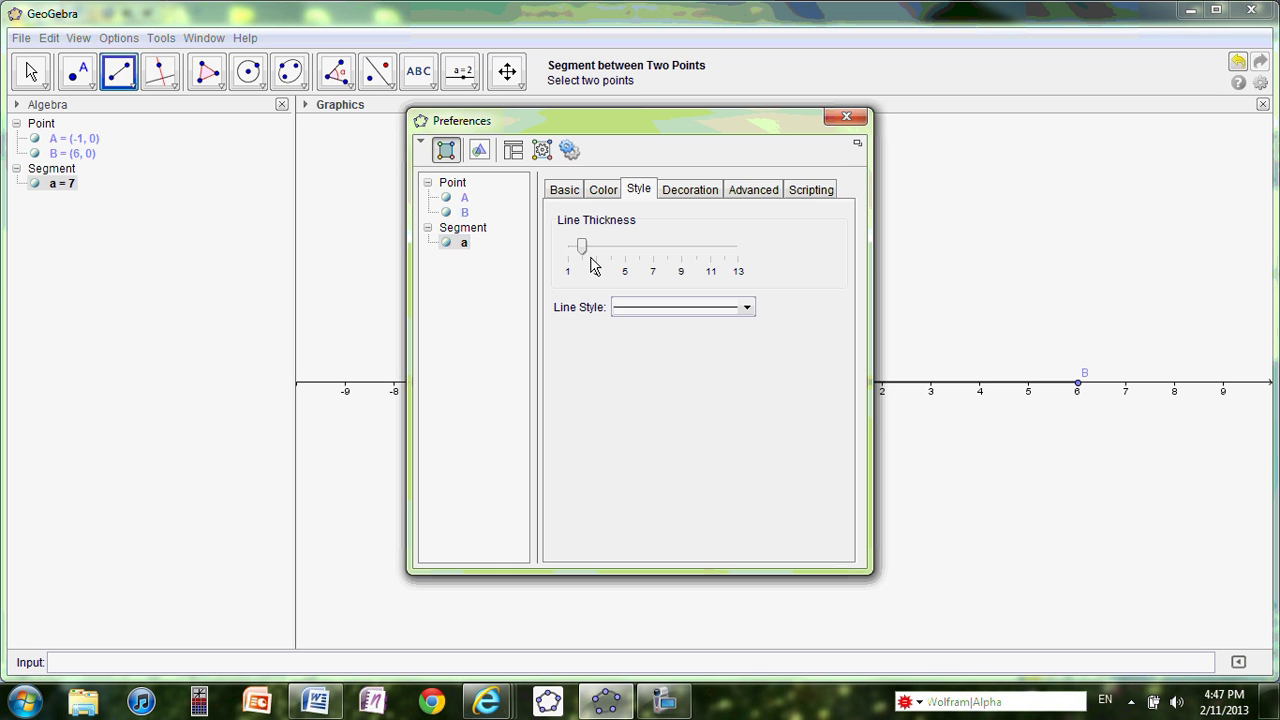
left_click_drag(583, 249, 625, 255)
Use the solid dot style for point A and set the size of both endpoints A and B to 4
left_click(463, 198)
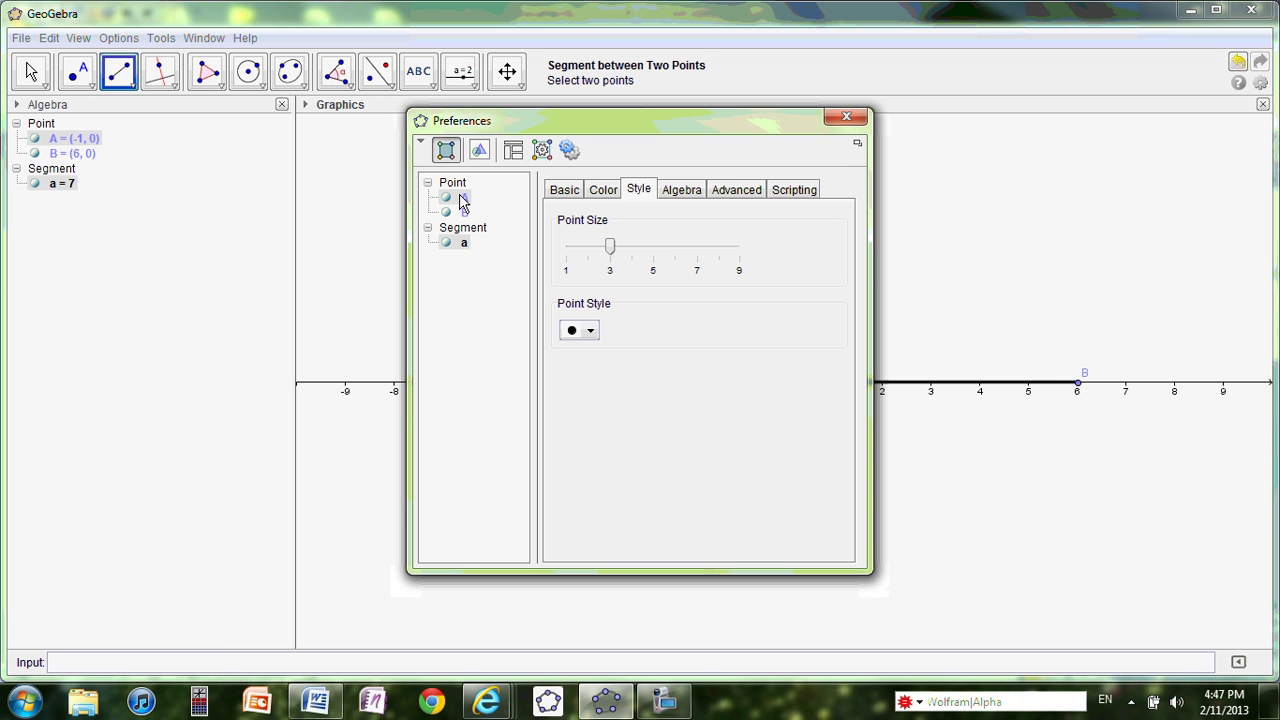
left_click(591, 338)
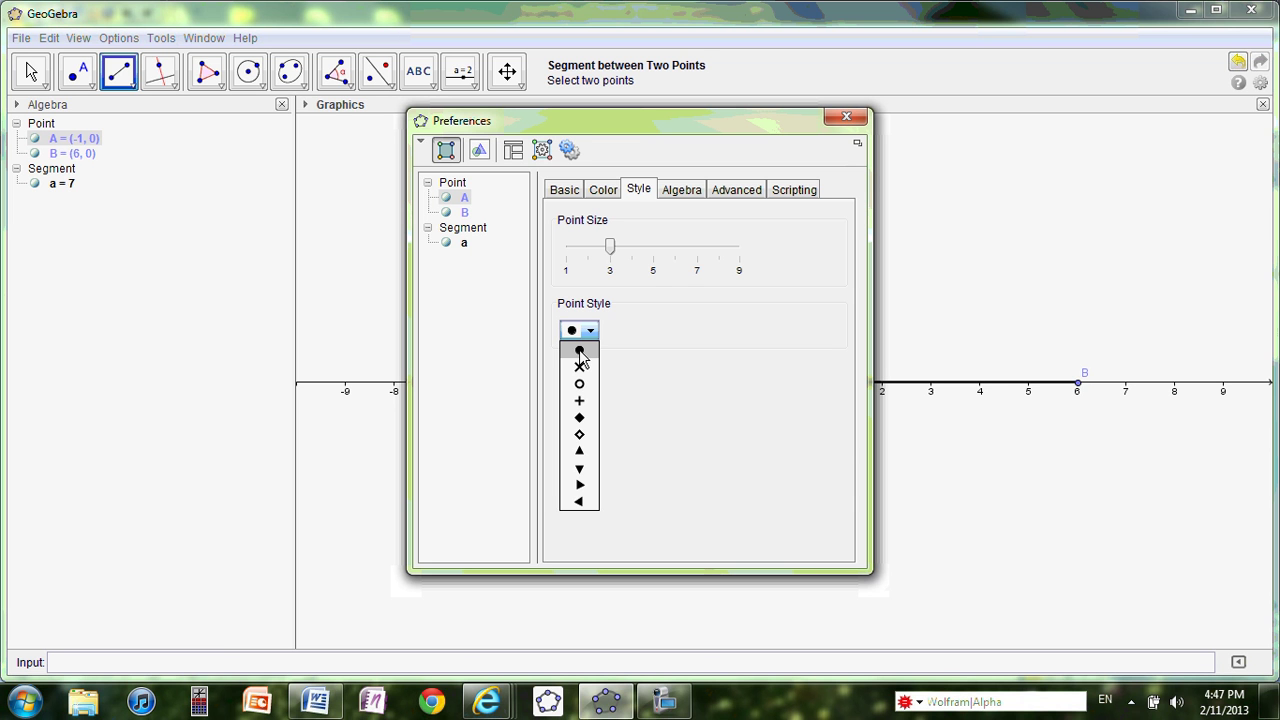
left_click(579, 351)
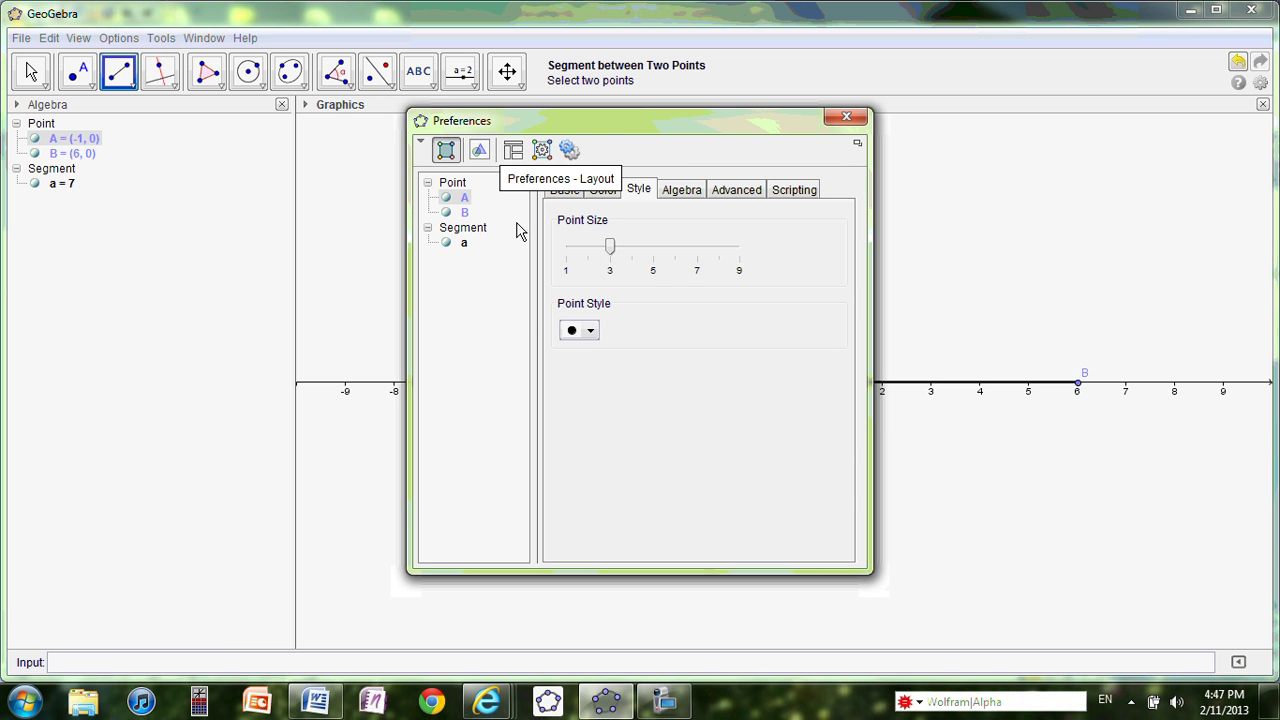
left_click(465, 213, "ctrl")
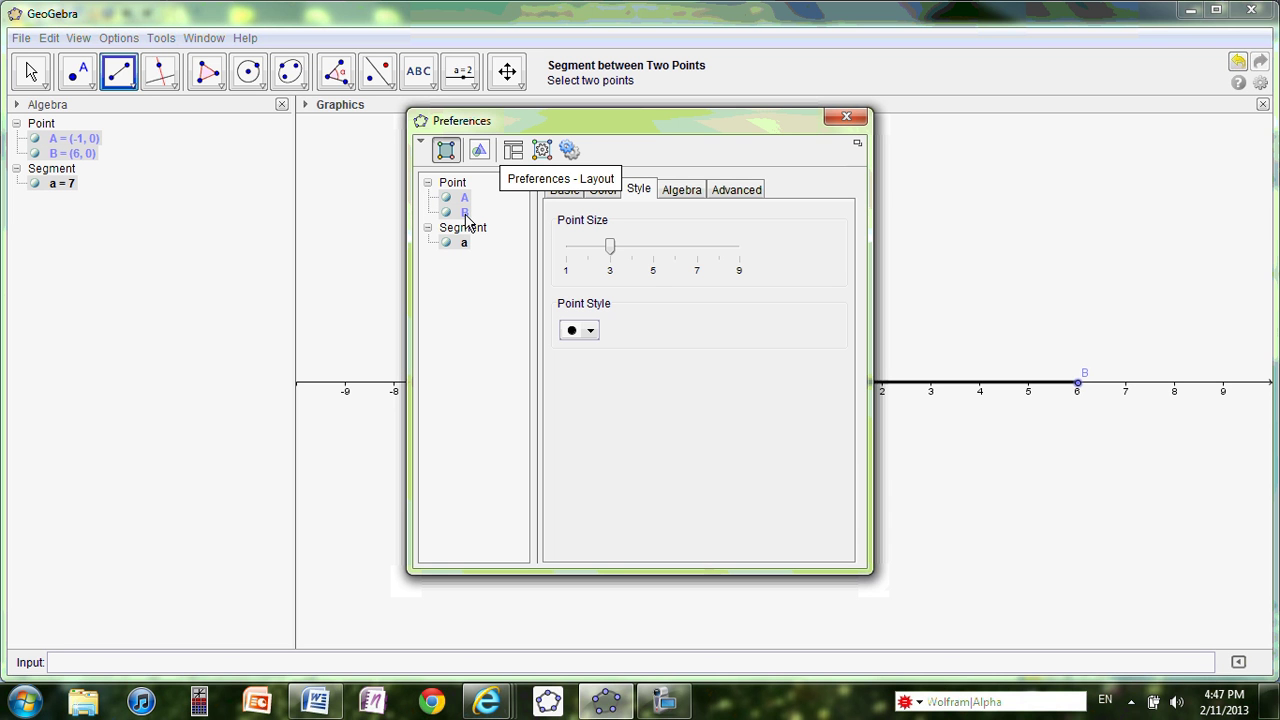
left_click(610, 246)
left_click_drag(612, 252, 631, 254)
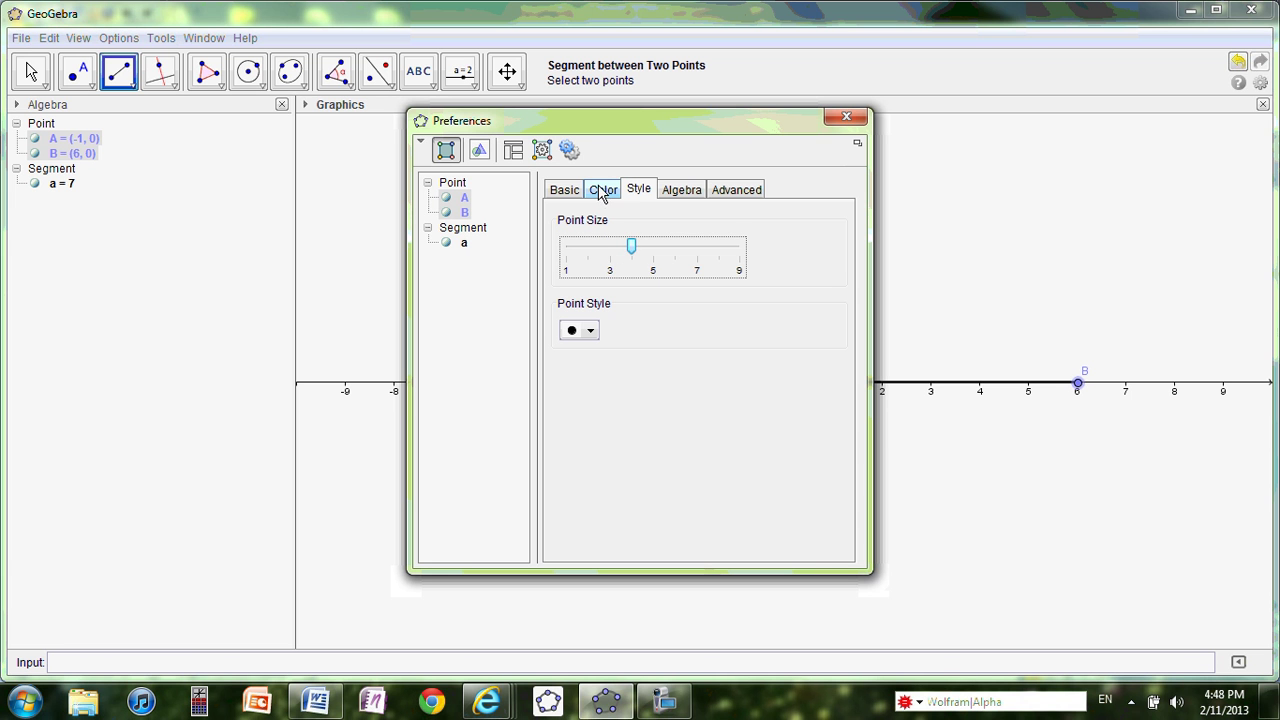
Color points A and B pure blue (0, 0, 255) and close the object properties
left_click(601, 194)
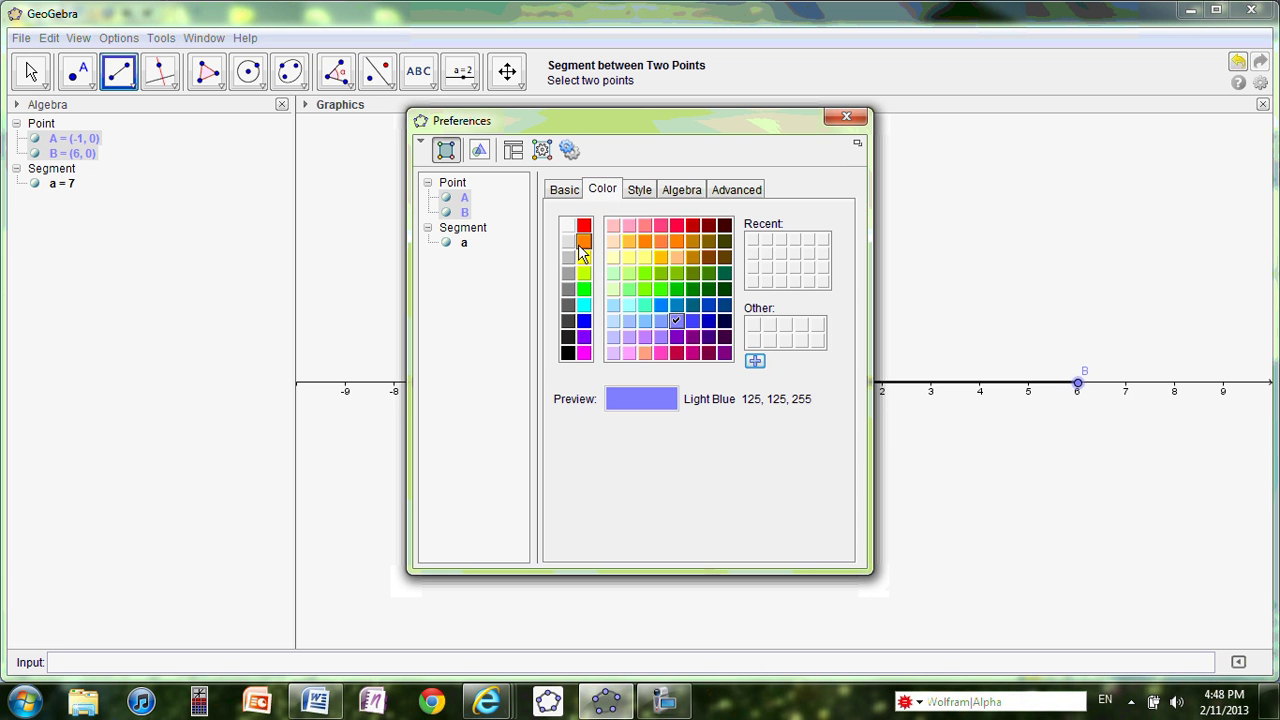
left_click(585, 322)
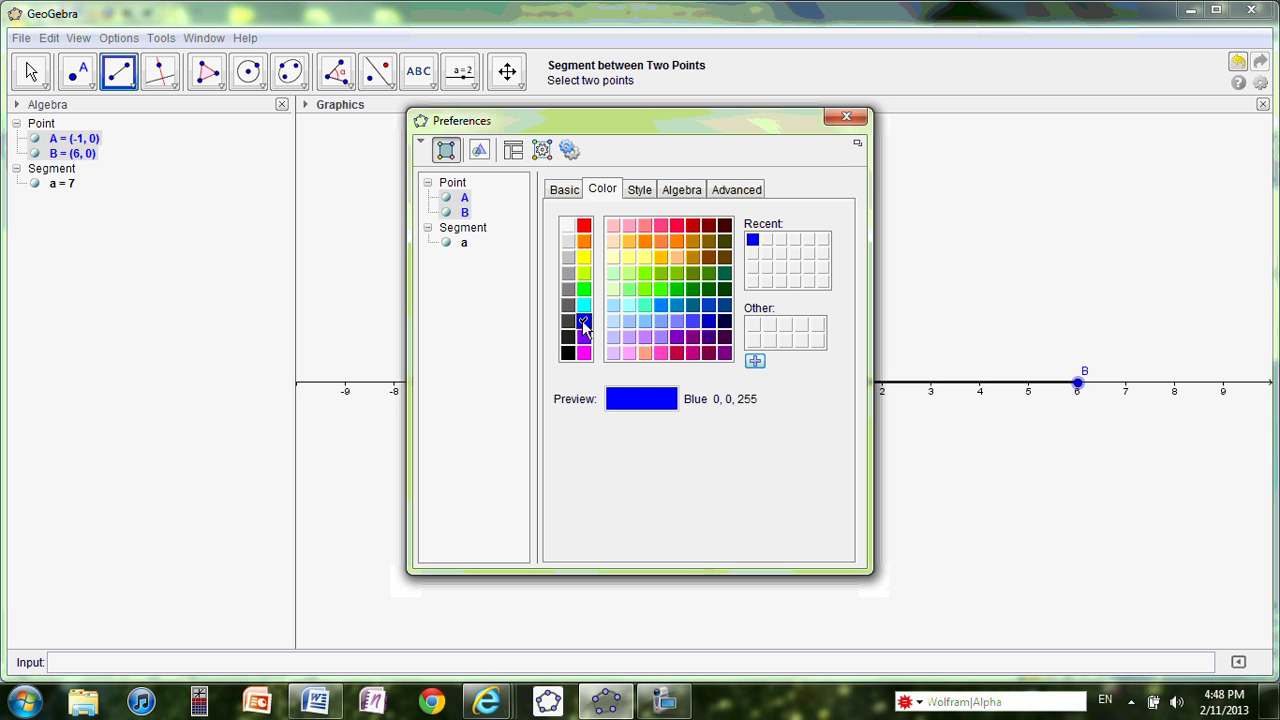
left_click(845, 121)
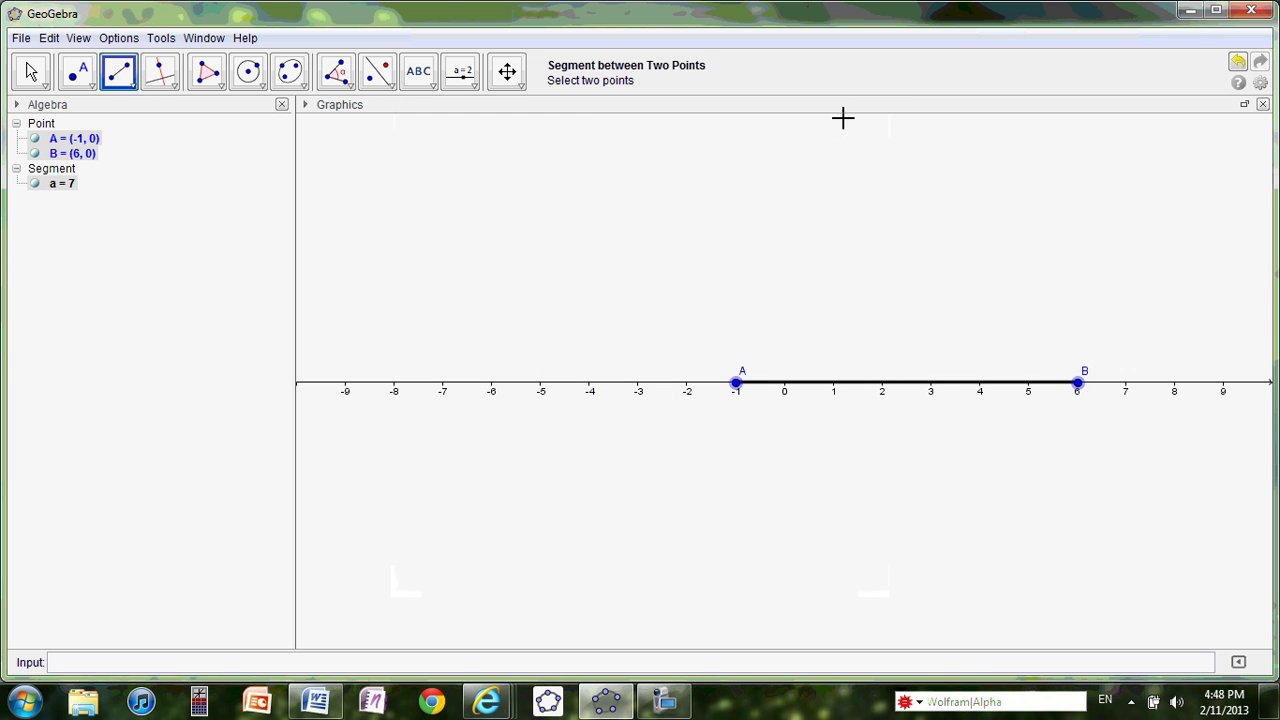
left_click(818, 217)
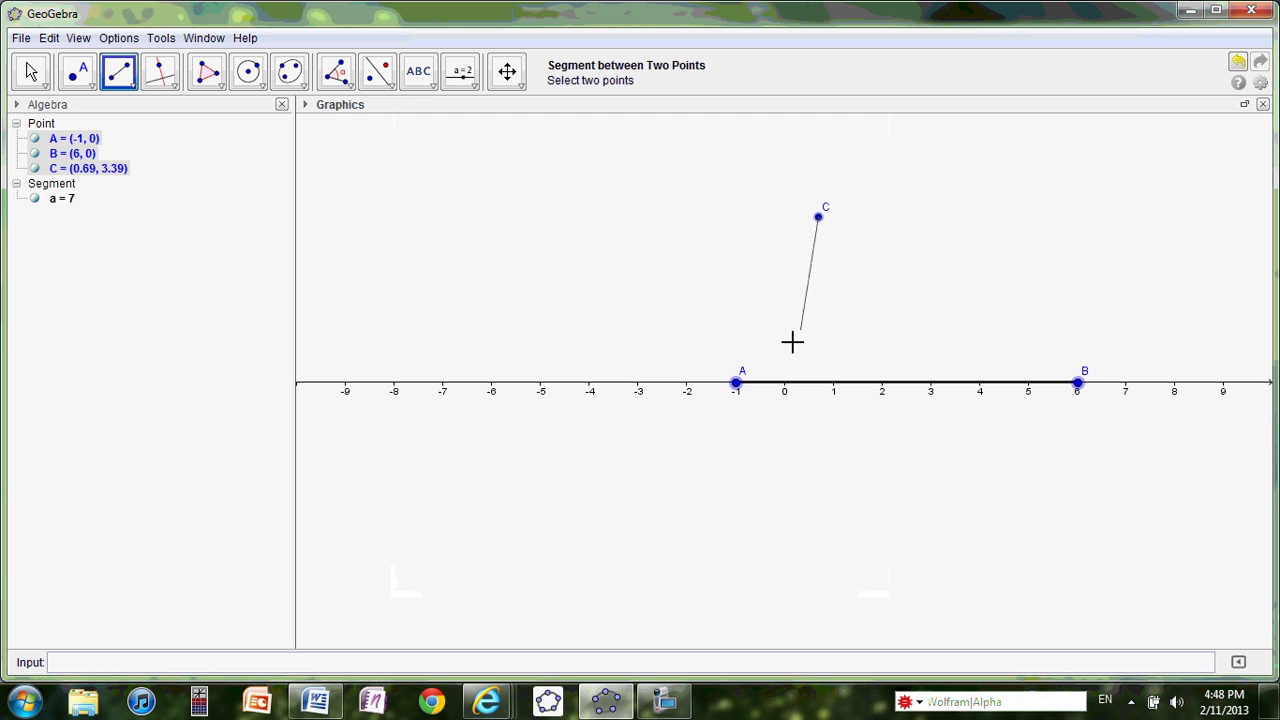
double_click(816, 217)
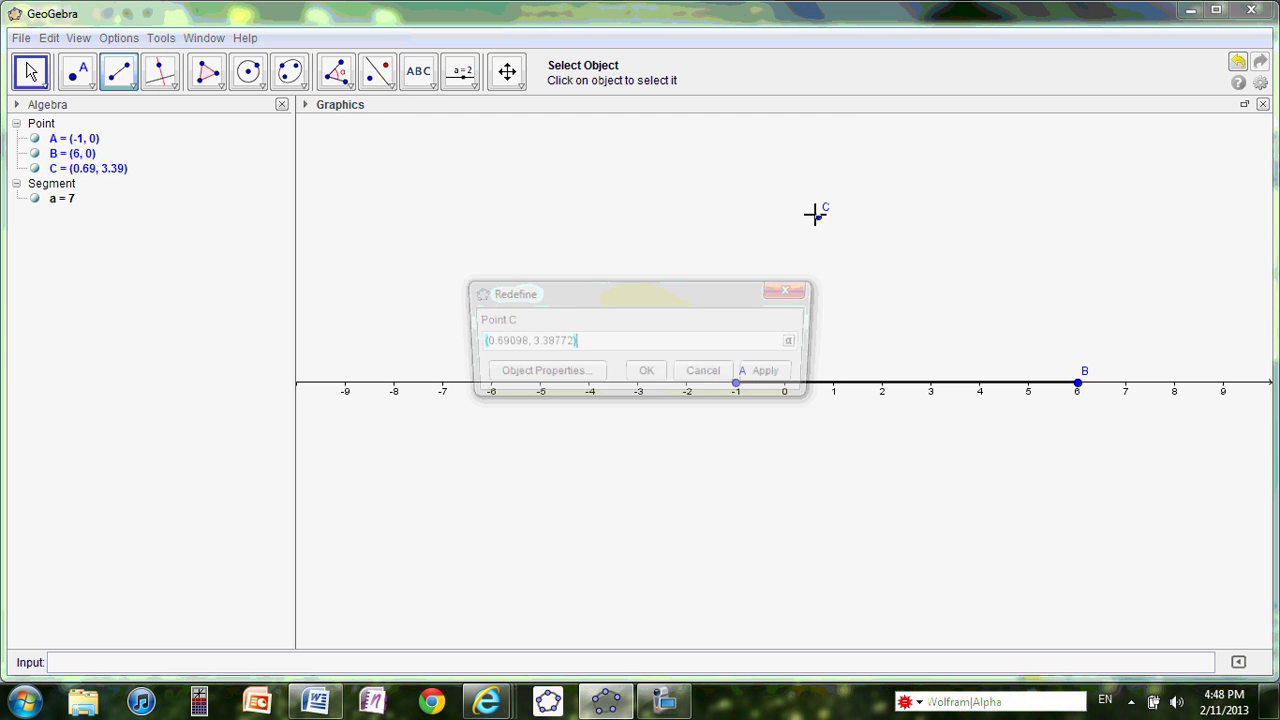
left_click(699, 372)
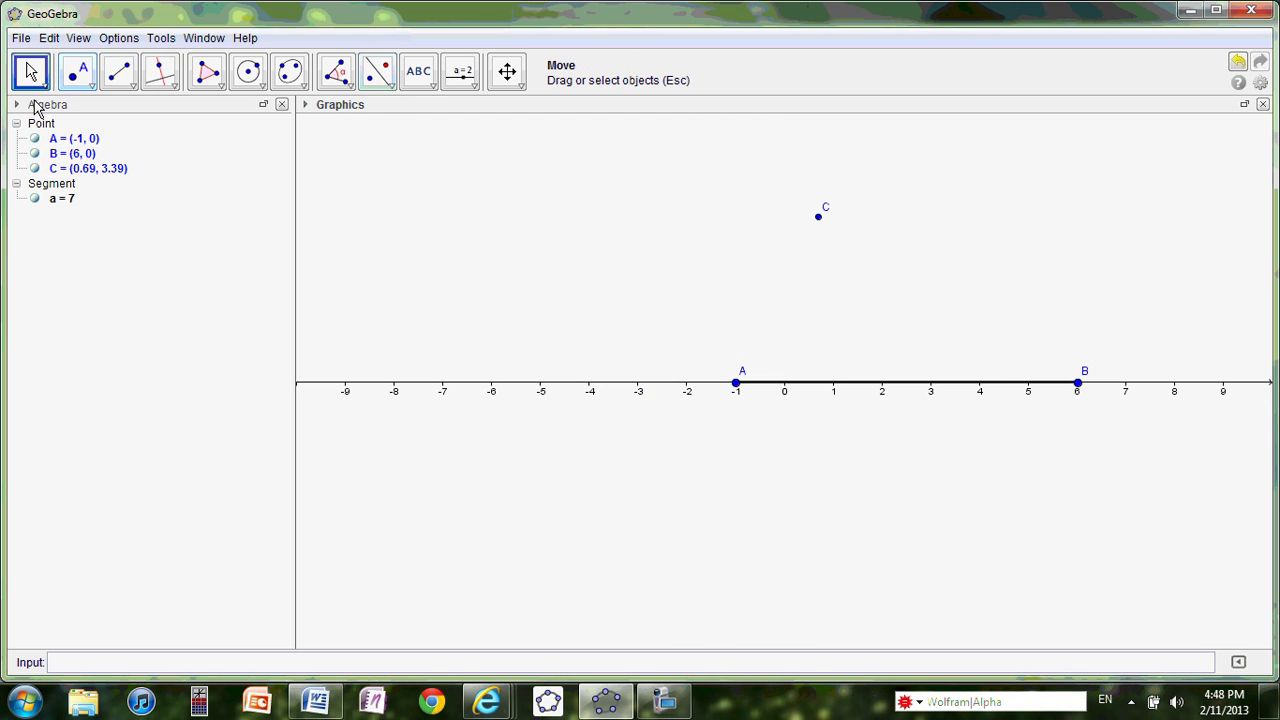
left_click(80, 171)
right_click(80, 172)
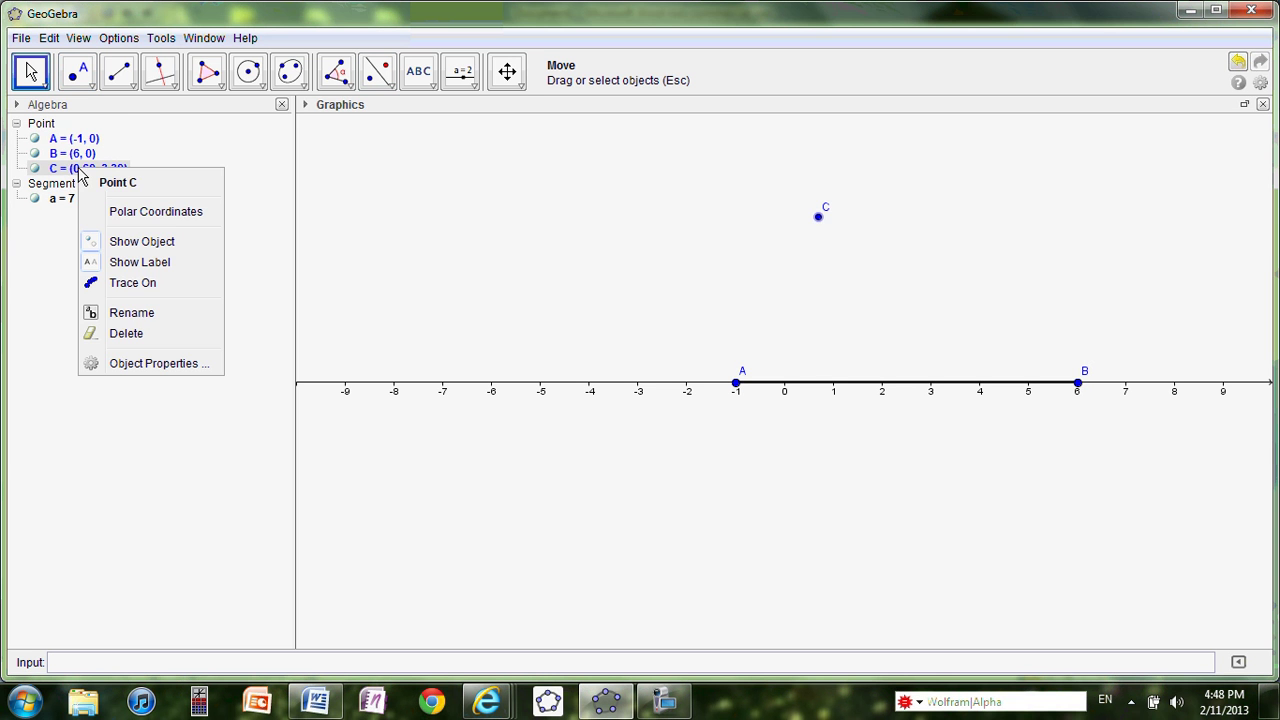
left_click(120, 333)
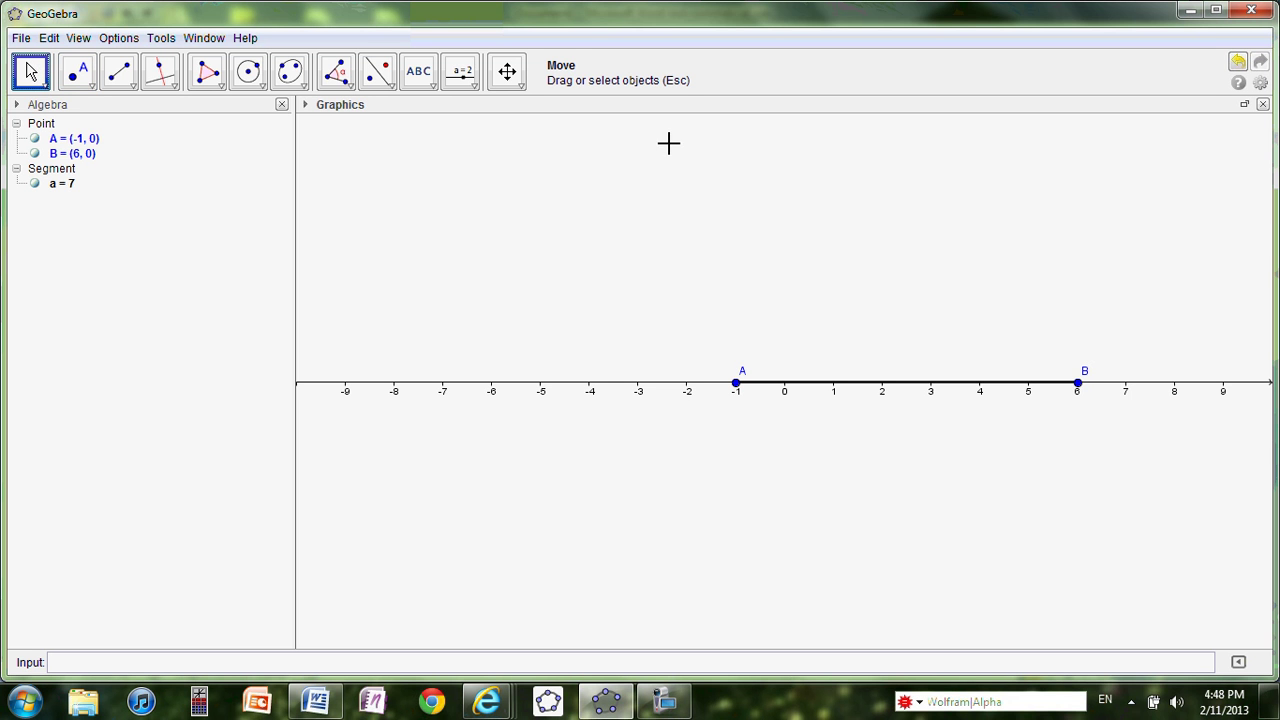
Pan the graphics view so segment AB sits further toward its start, and hide the Algebra view
left_click(507, 73)
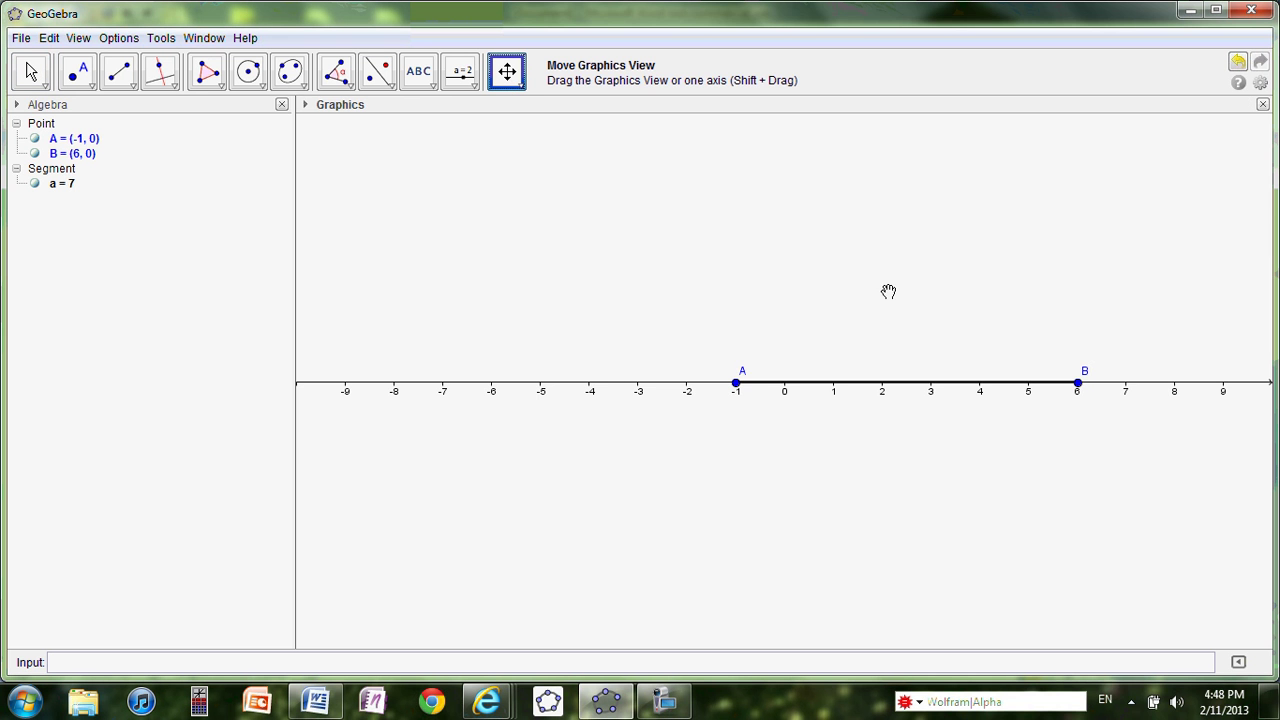
left_click_drag(871, 266, 630, 272)
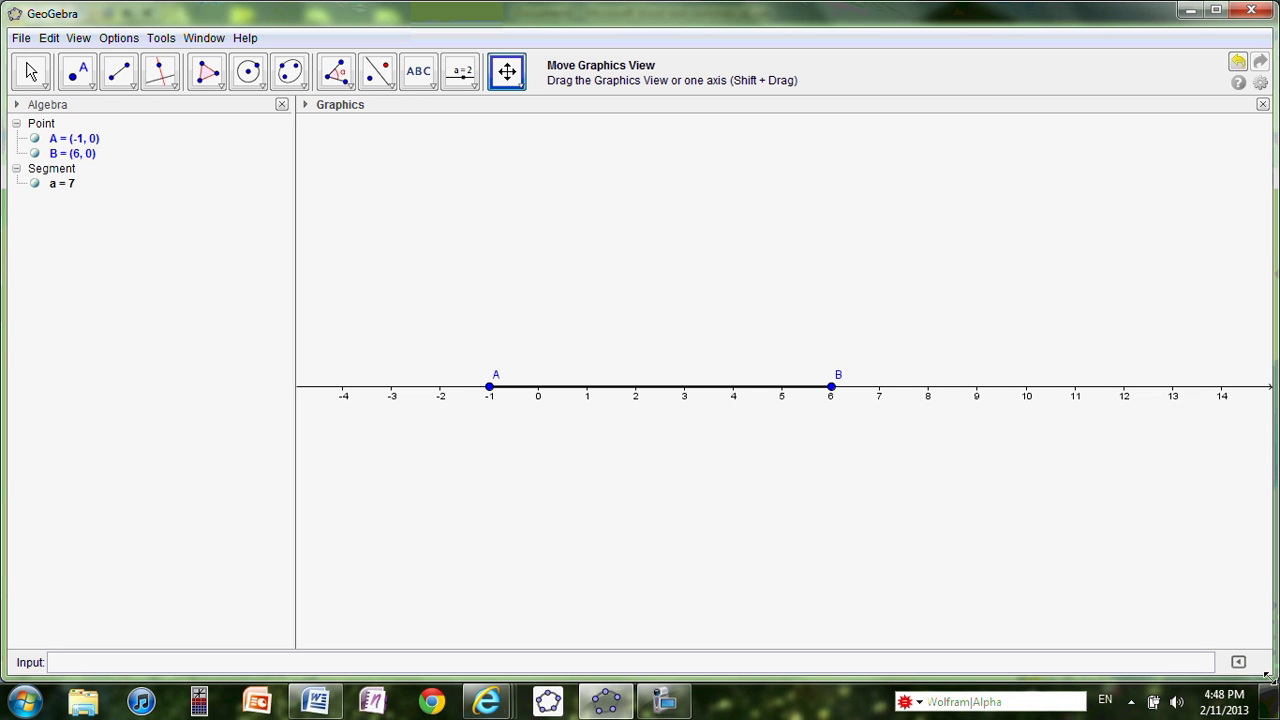
left_click(283, 105)
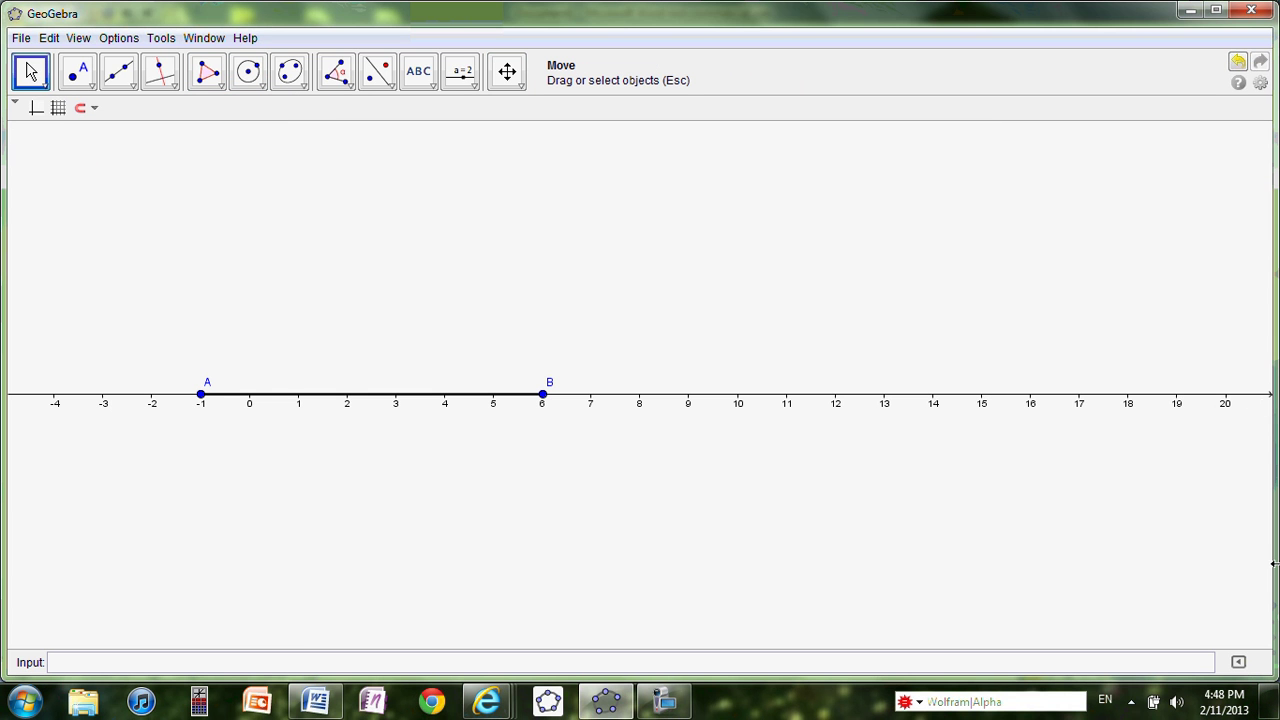
Shrink the GeoGebra window to a small strip that frames the number line from about -3 to 9 around segment AB
left_click_drag(1272, 438, 623, 459)
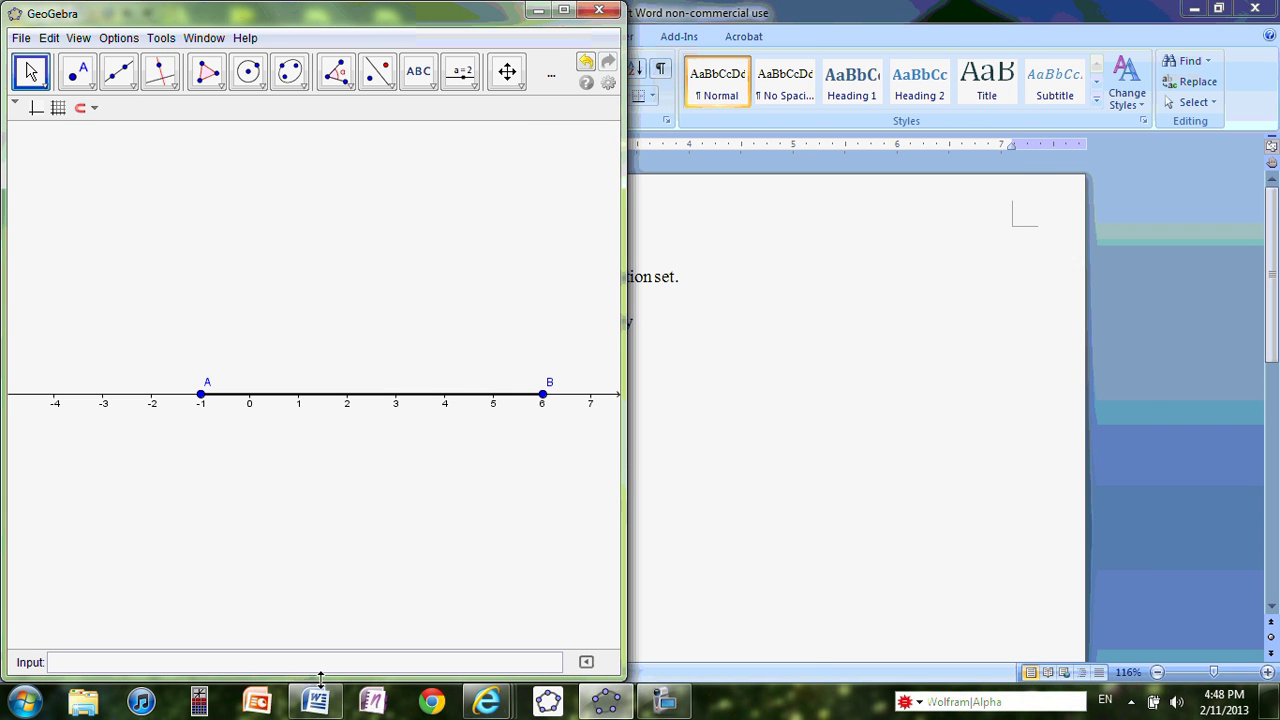
left_click_drag(321, 674, 316, 450)
left_click(507, 71)
left_click_drag(341, 347, 251, 137)
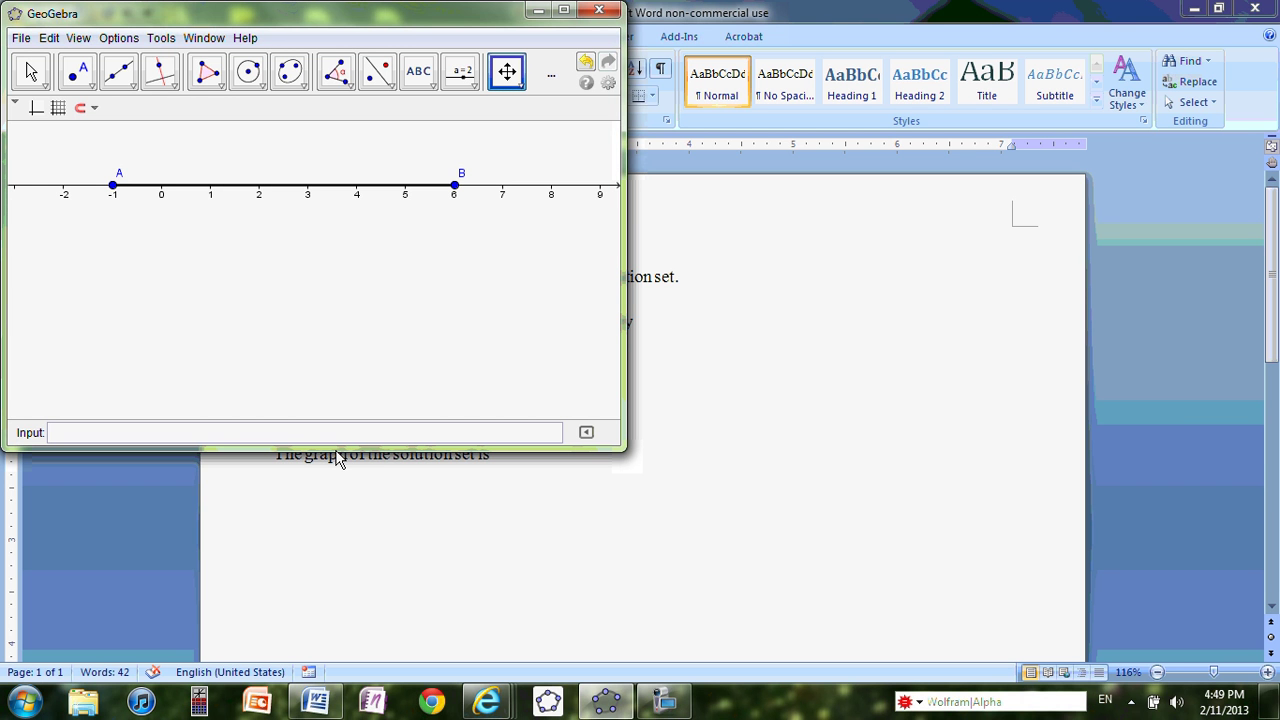
left_click_drag(337, 452, 325, 318)
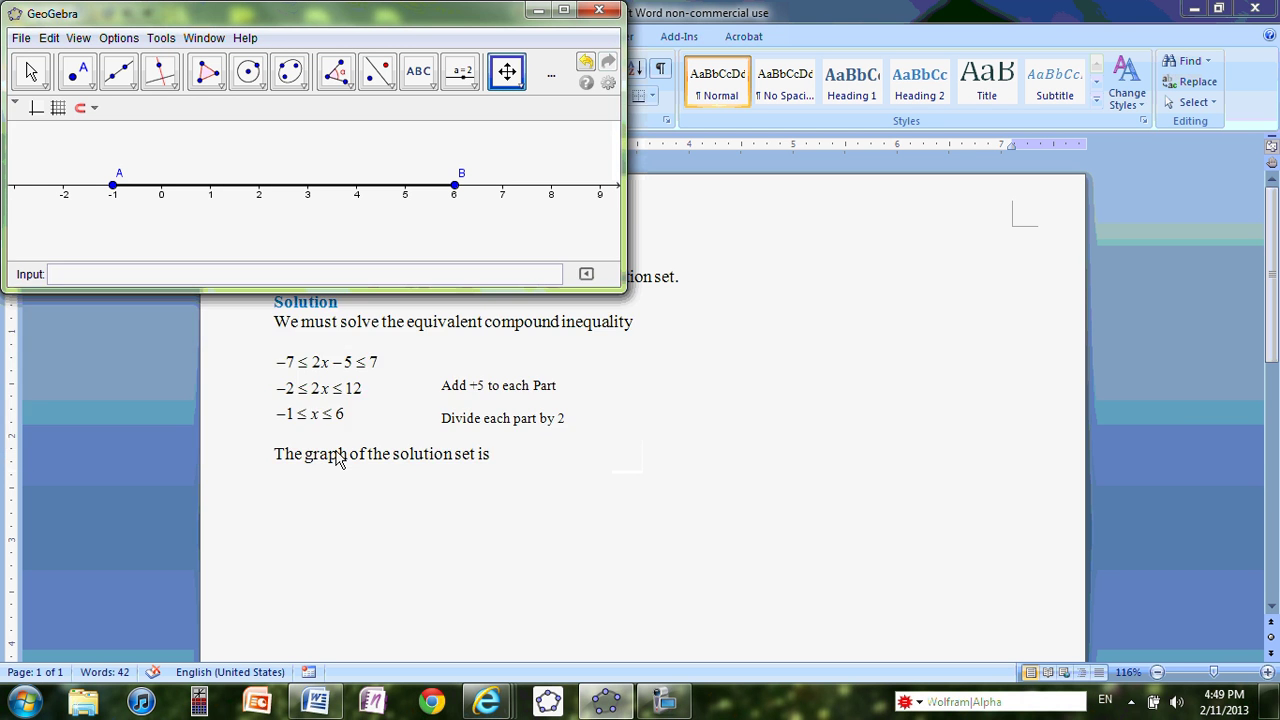
Export the graphics view to the clipboard and paste it into the Word document below "The graph of the solution set is"
left_click(28, 72)
left_click(21, 40)
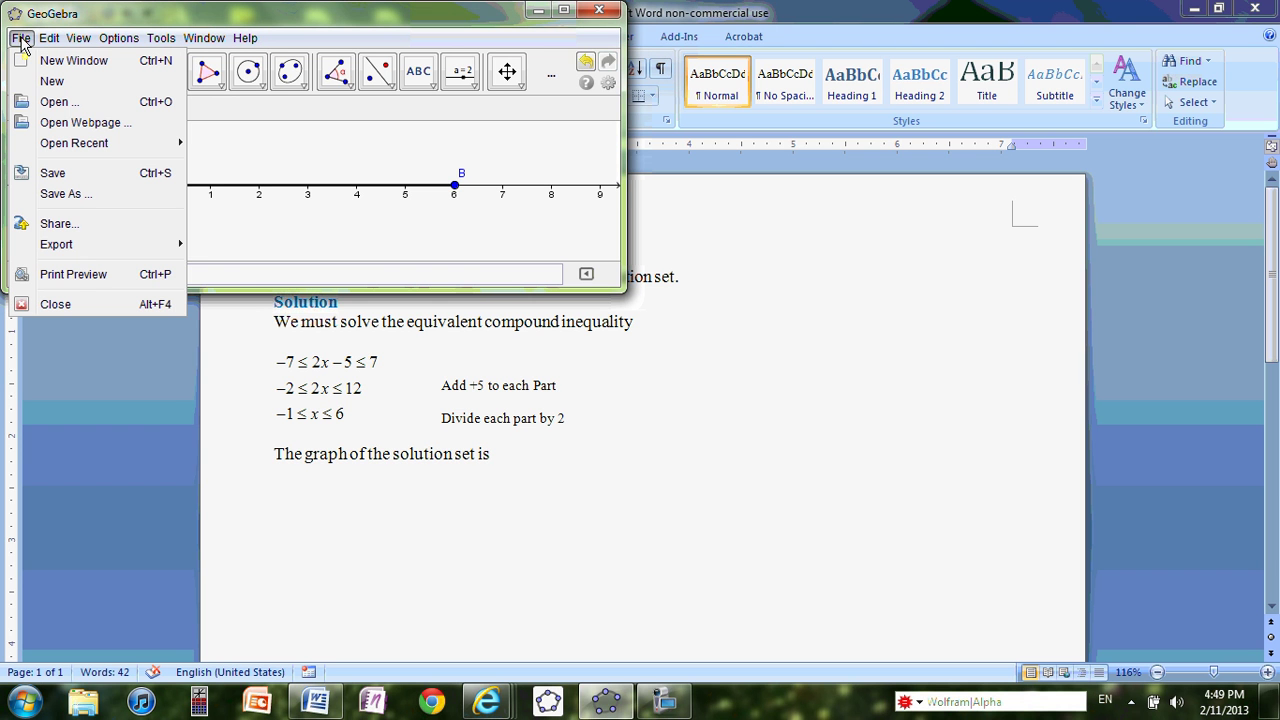
mouse_move(60, 248)
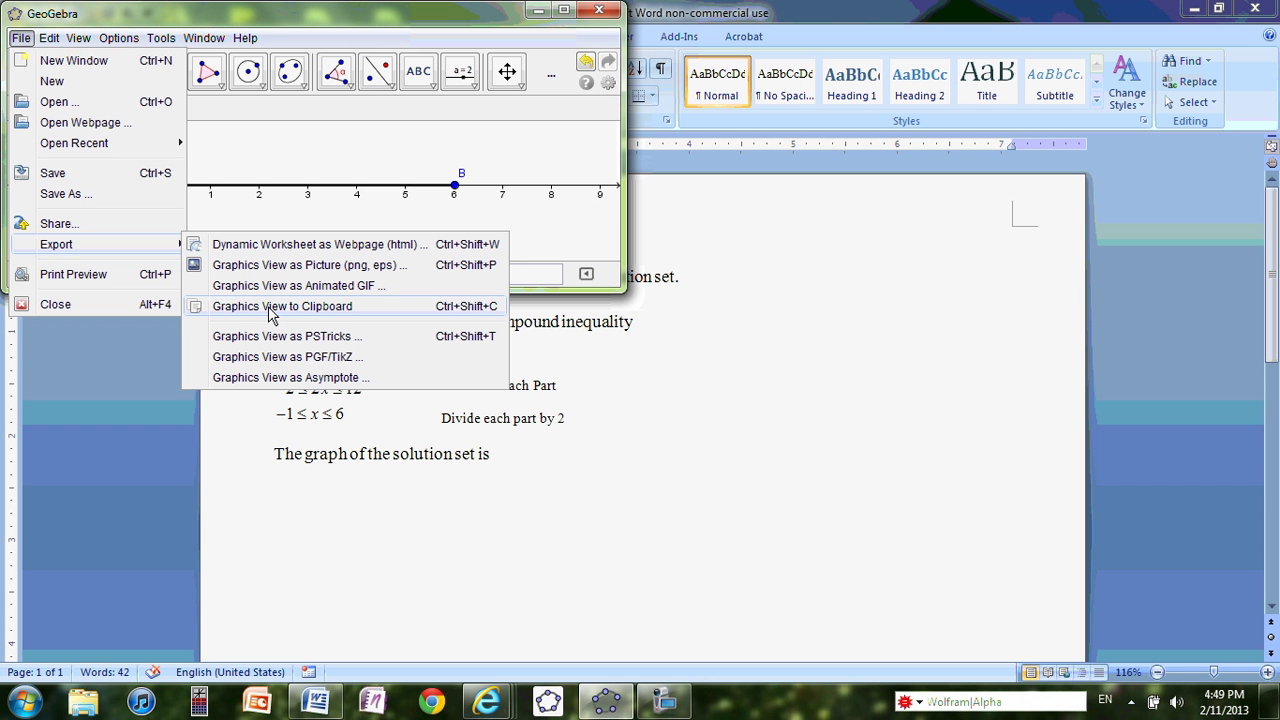
left_click(466, 313)
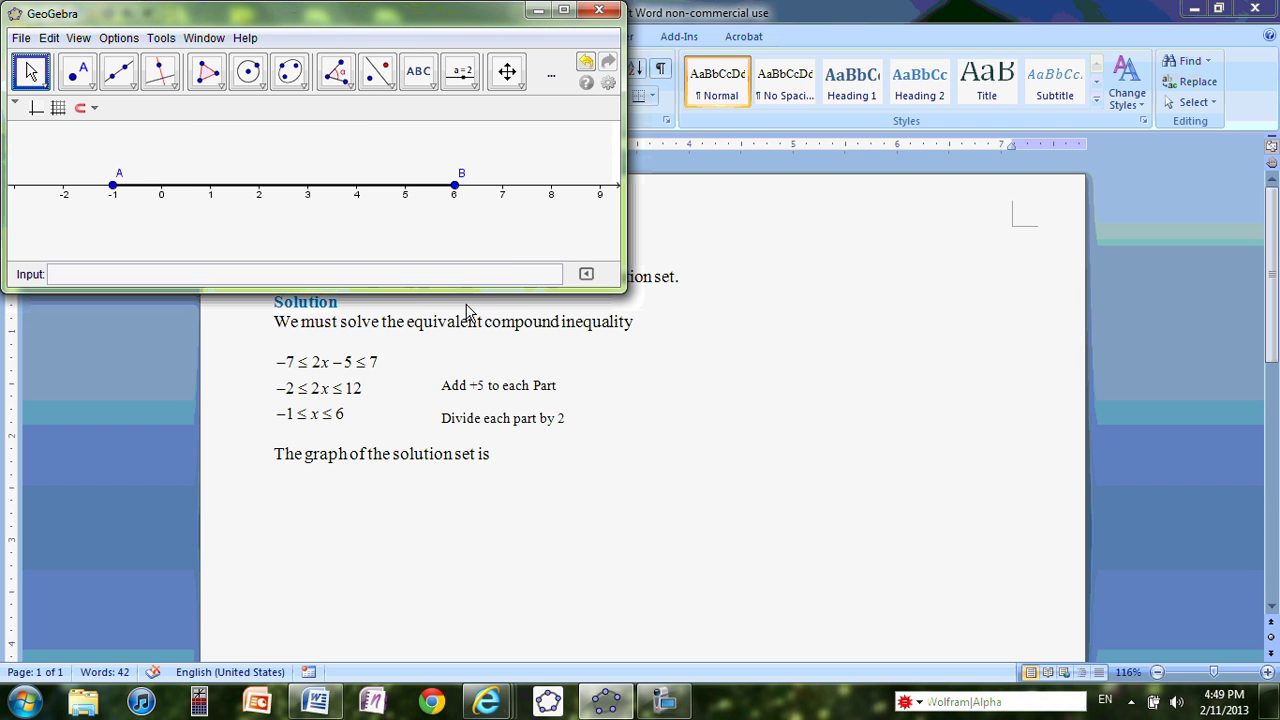
left_click(508, 467)
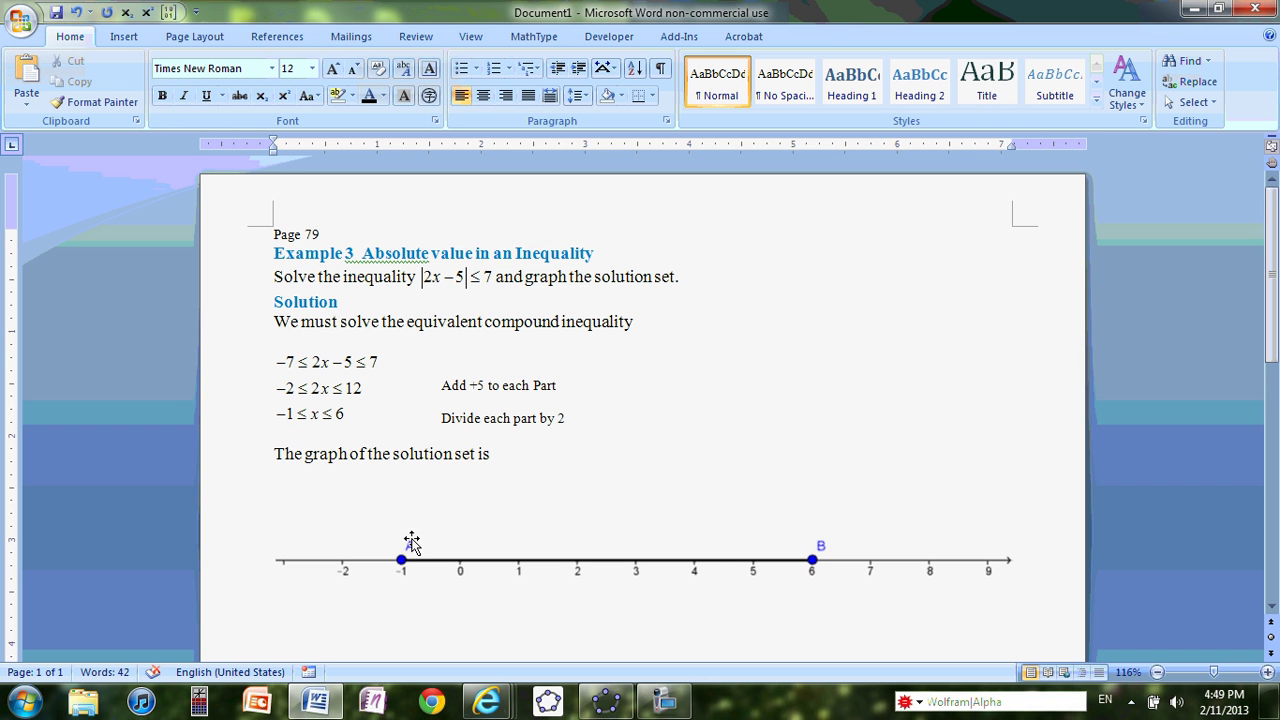
Scale the pasted number-line picture down to about half its width, and cut it from the document
left_click(672, 565)
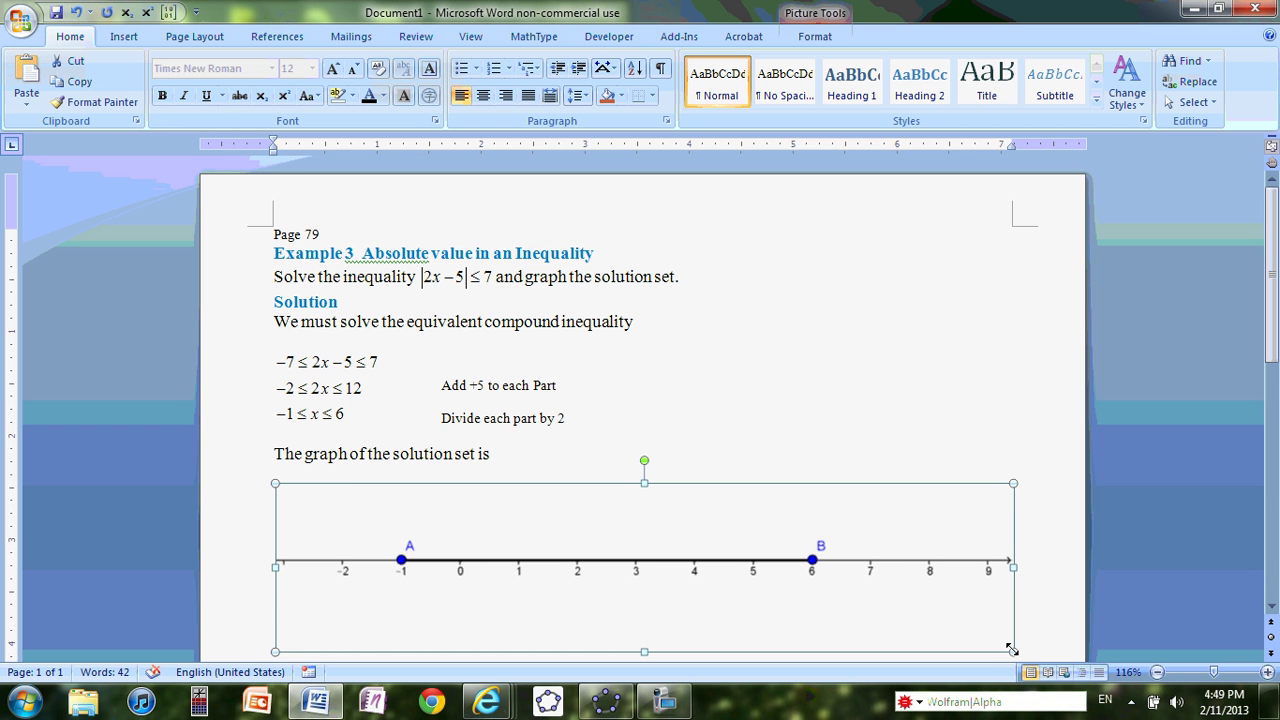
left_click_drag(1012, 649, 622, 562)
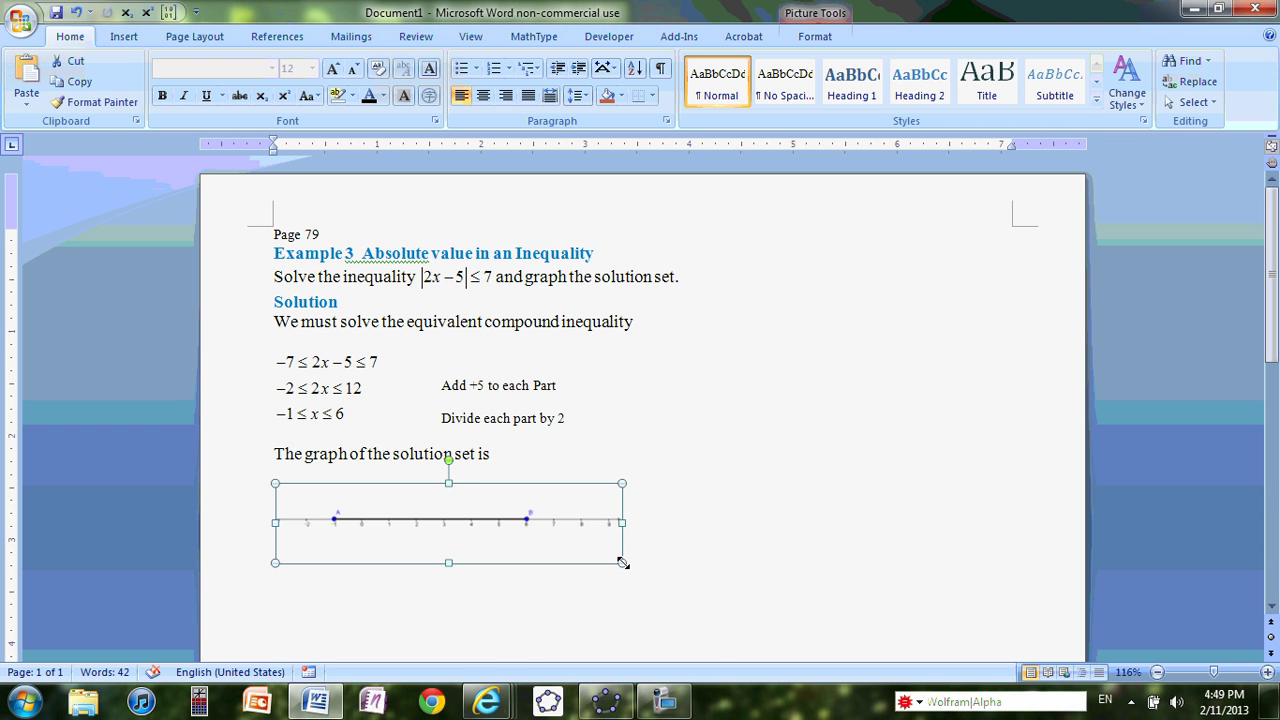
mouse_move(605, 703)
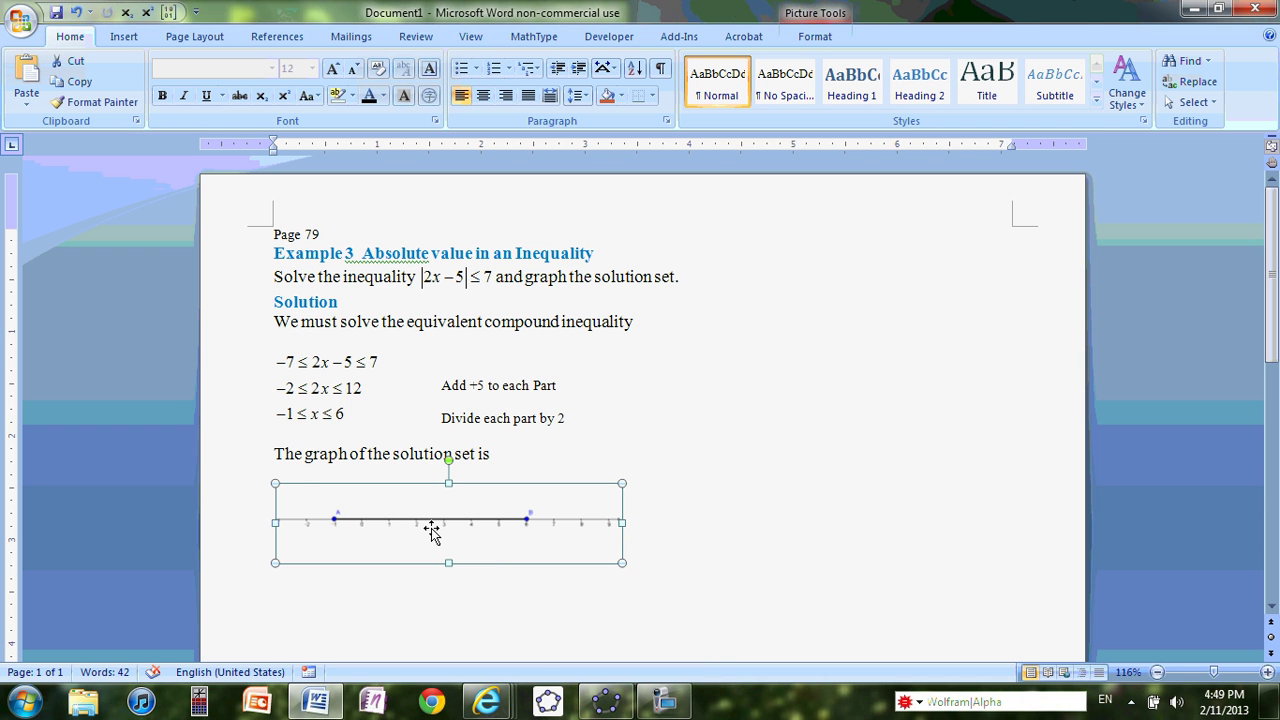
left_click_drag(431, 528, 431, 529)
right_click(431, 529)
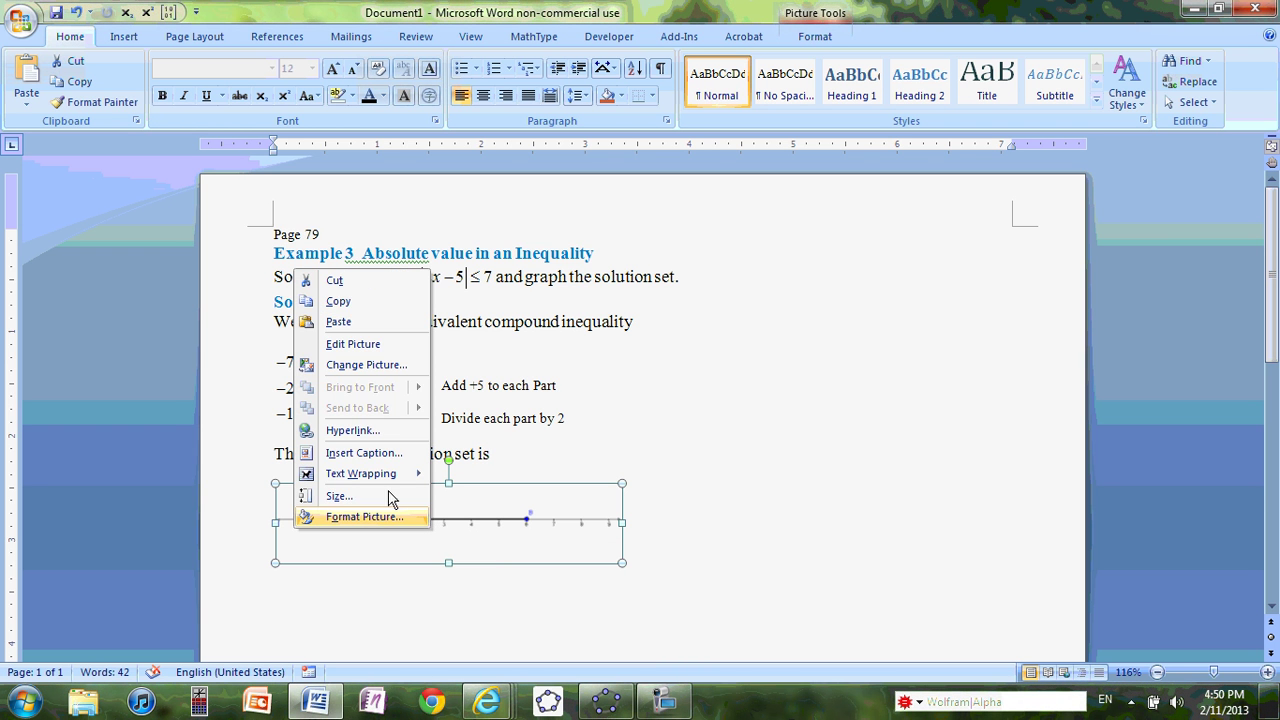
left_click(360, 283)
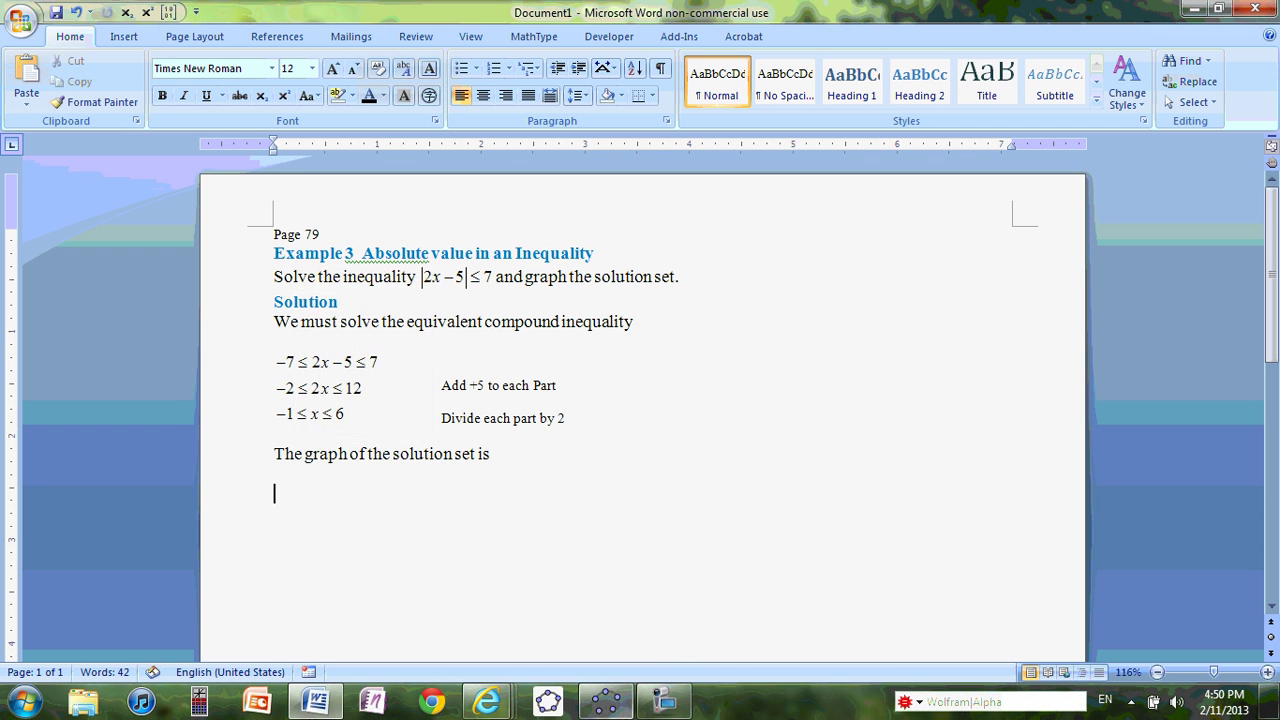
Switch to GeoGebra, set the label type of points A and B to Value, and turn their labels off
left_click(613, 707)
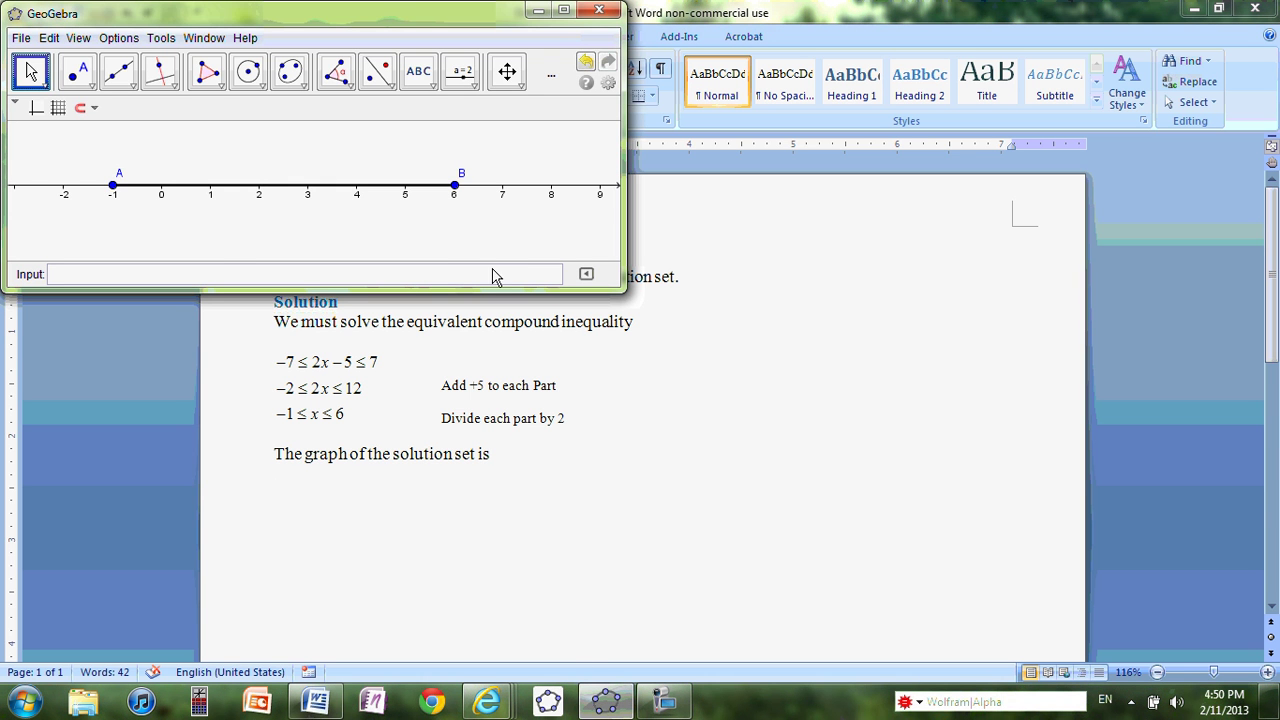
right_click(455, 188)
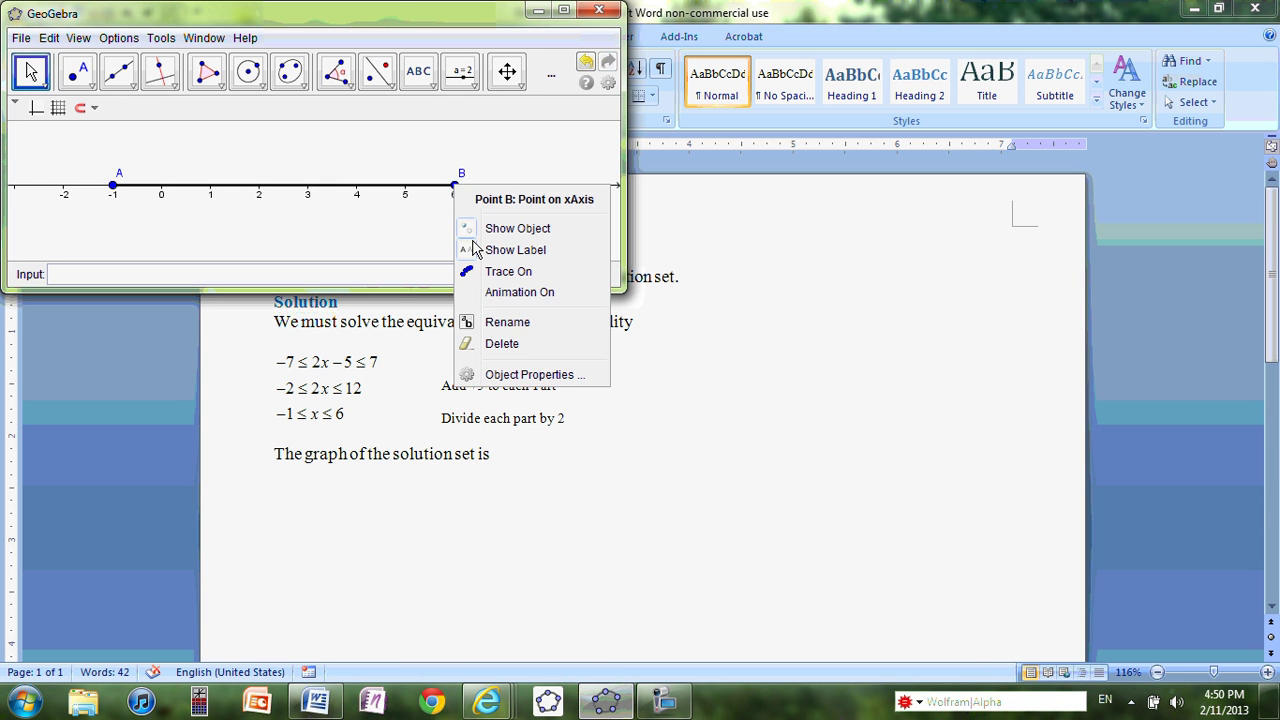
left_click(492, 372)
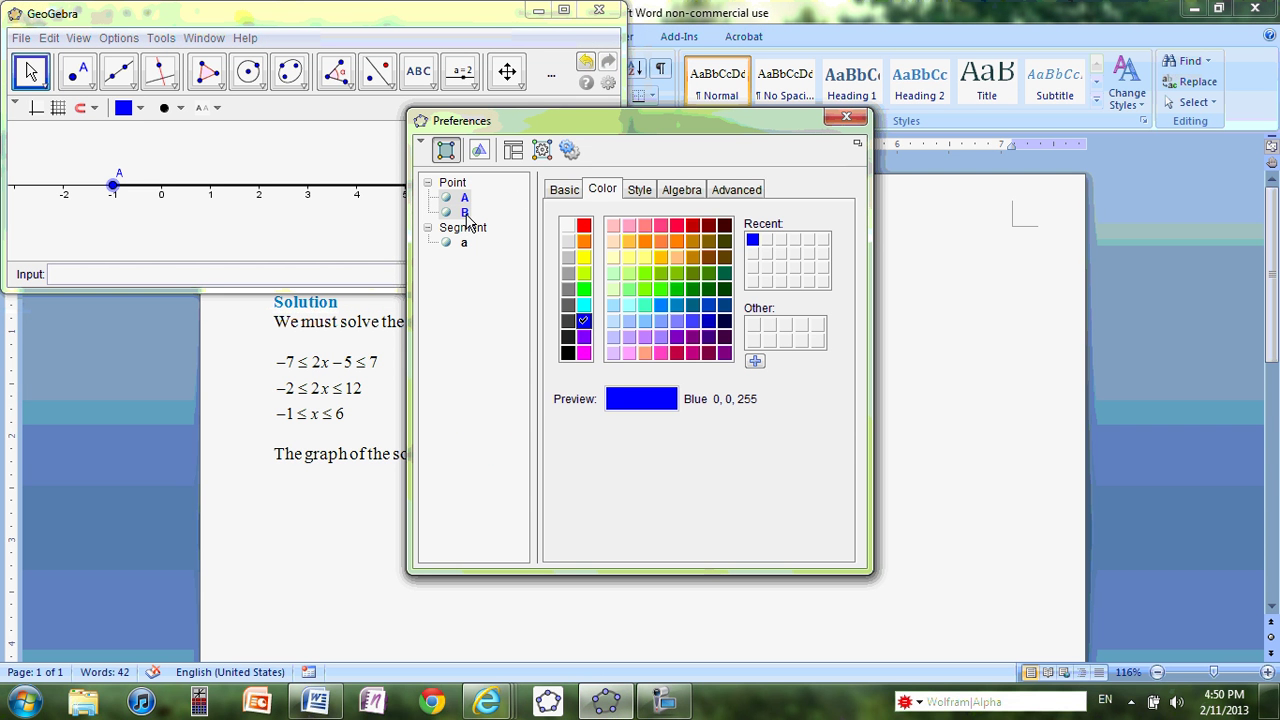
left_click(563, 190)
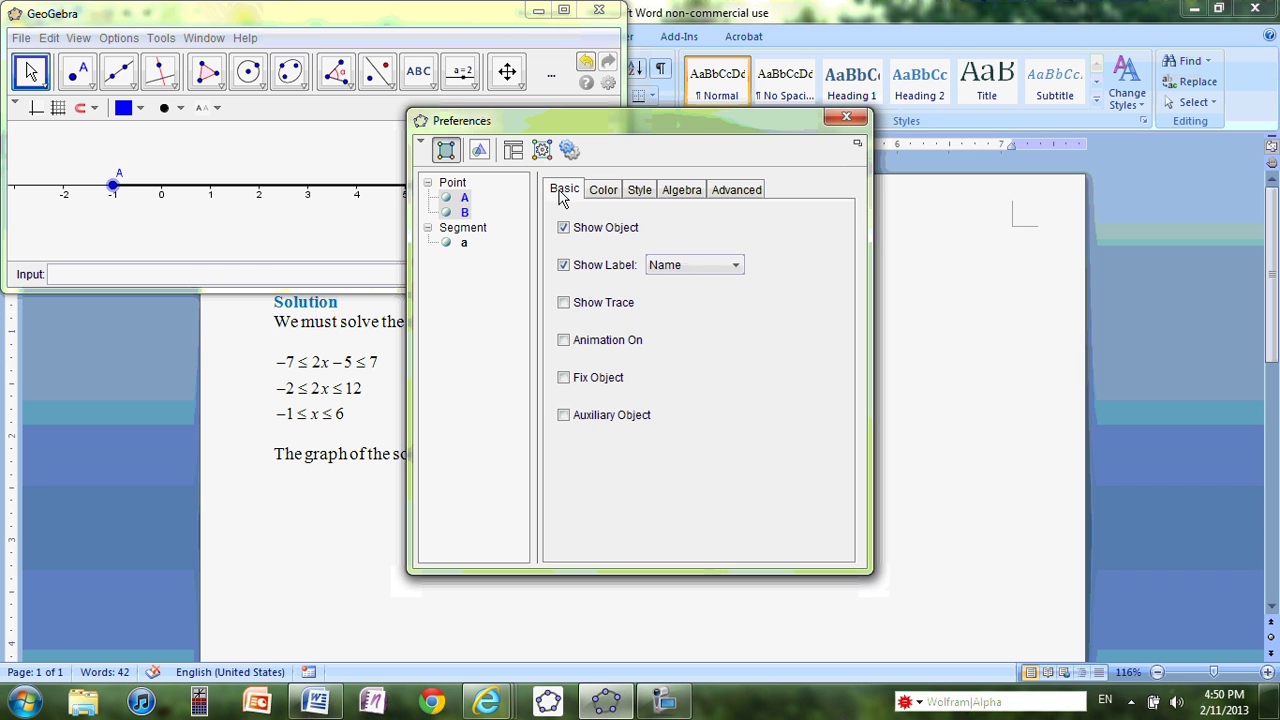
left_click(738, 266)
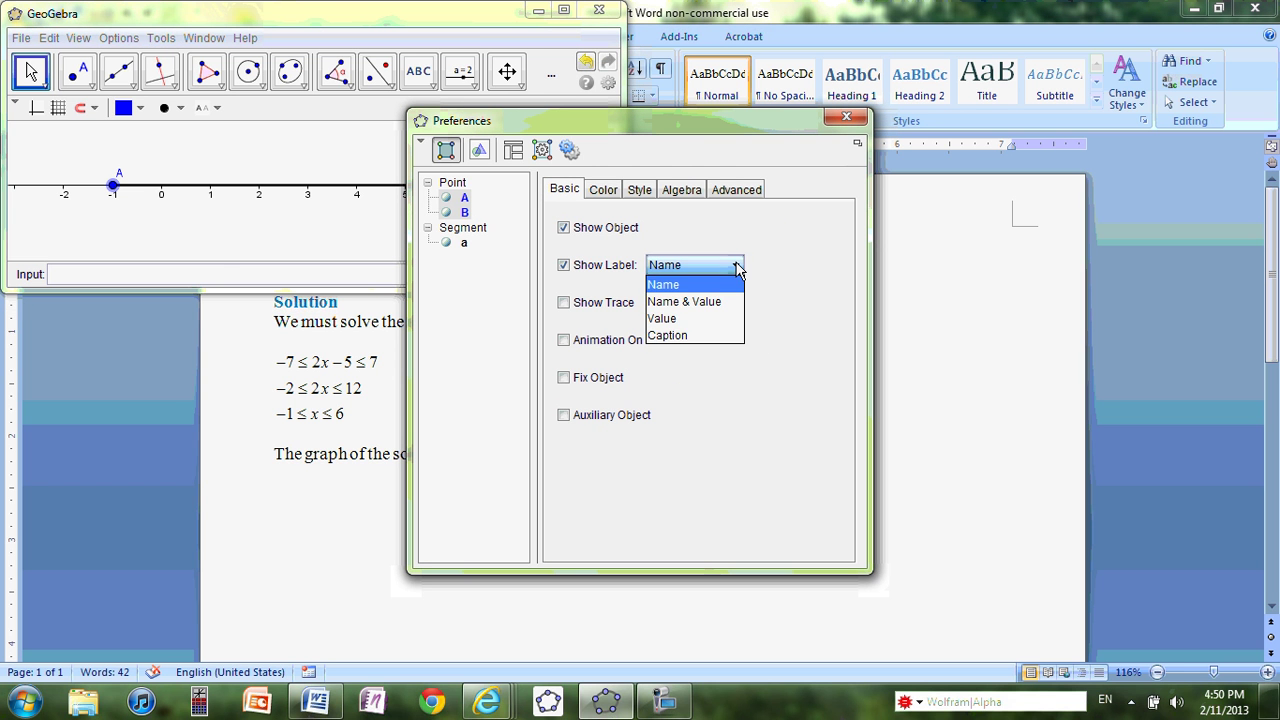
left_click(681, 318)
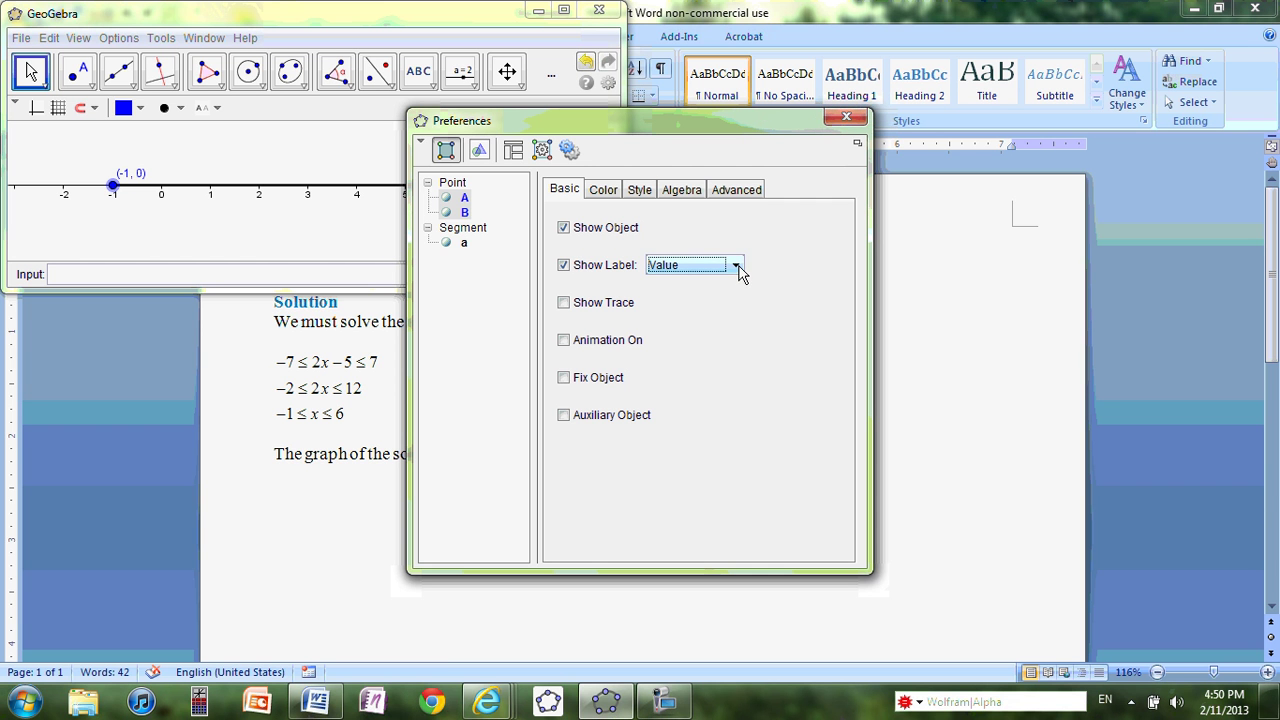
left_click(564, 266)
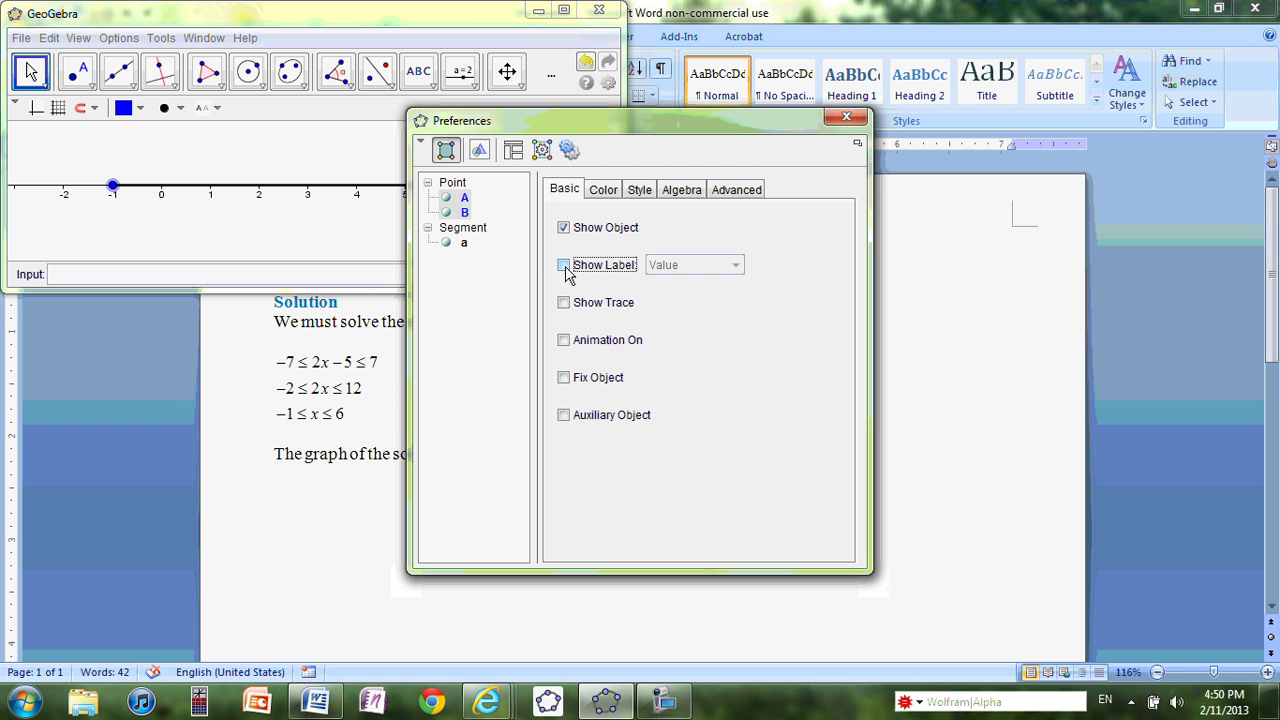
left_click(845, 122)
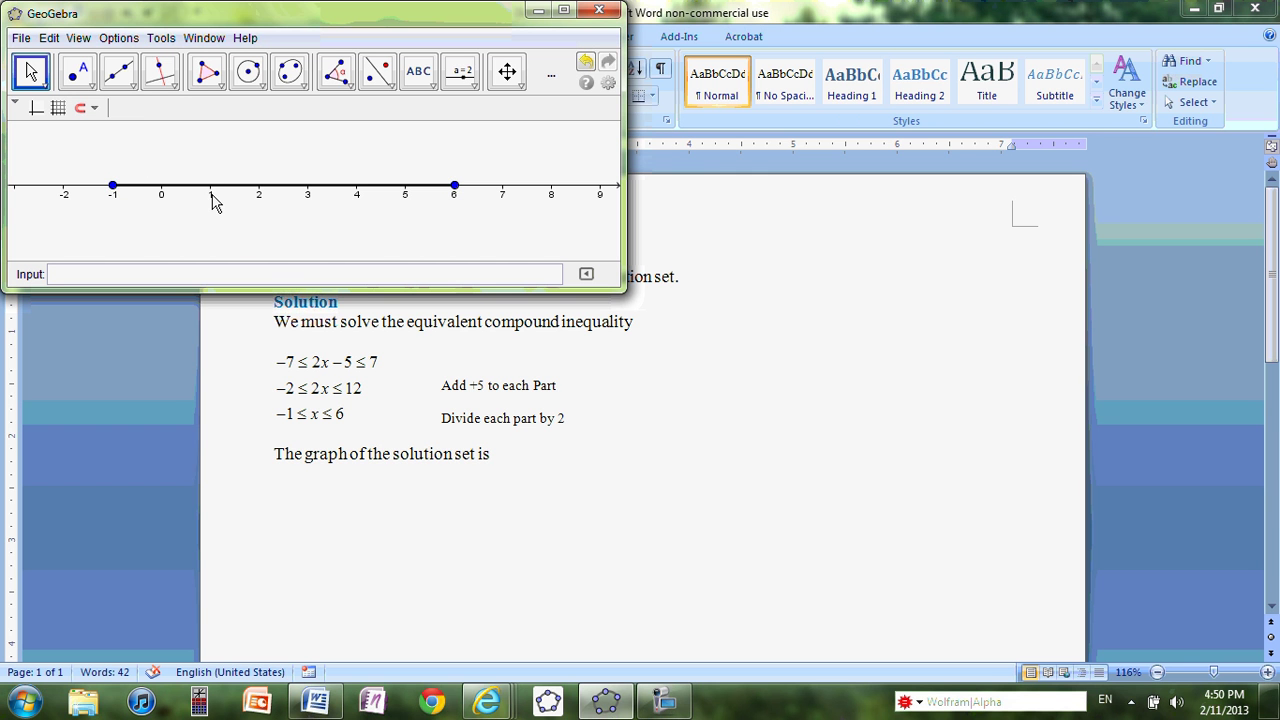
Copy the unlabeled number line into the Word document below "The graph of the solution set is" and shrink it to about 4 inches wide
left_click(280, 493)
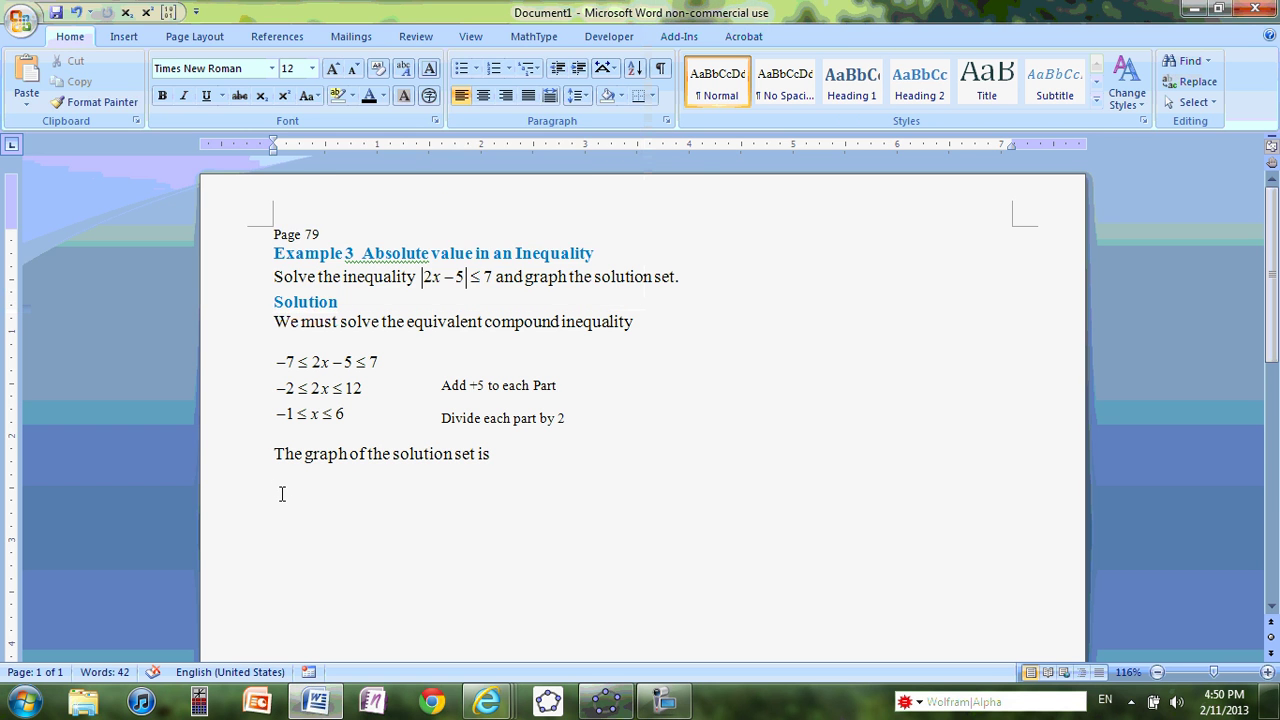
key("ctrl+v")
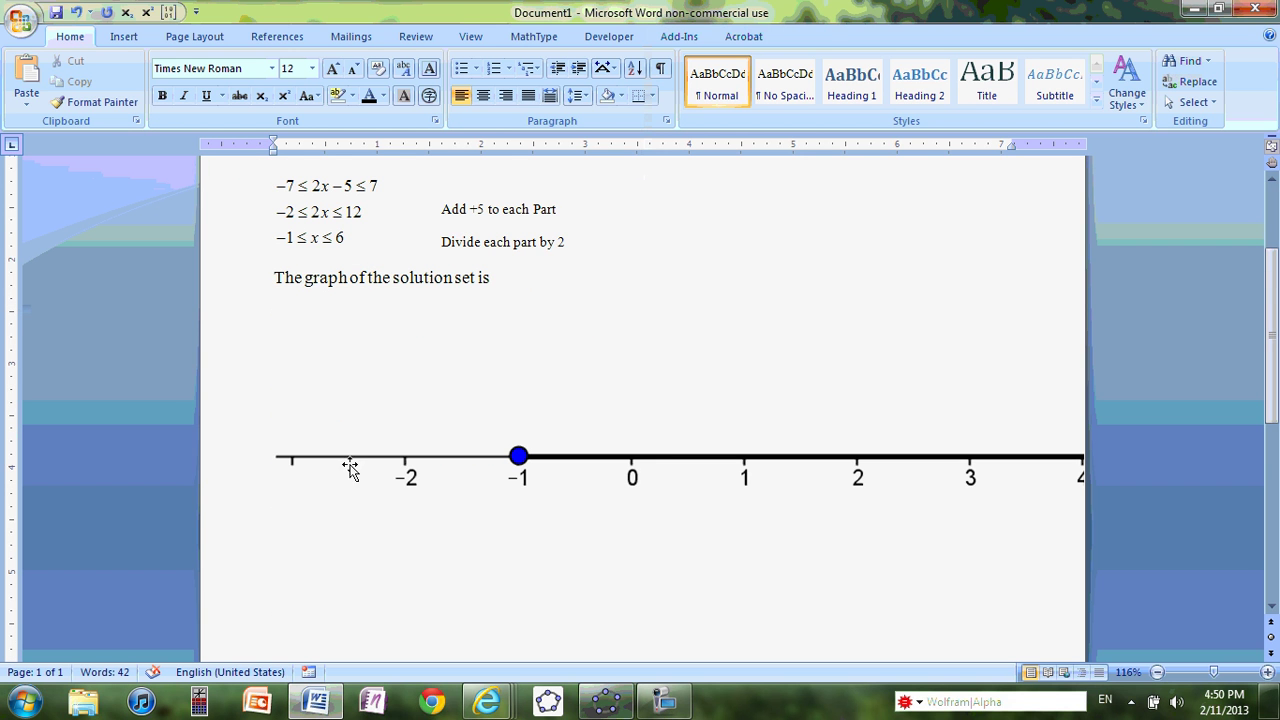
left_click(642, 456)
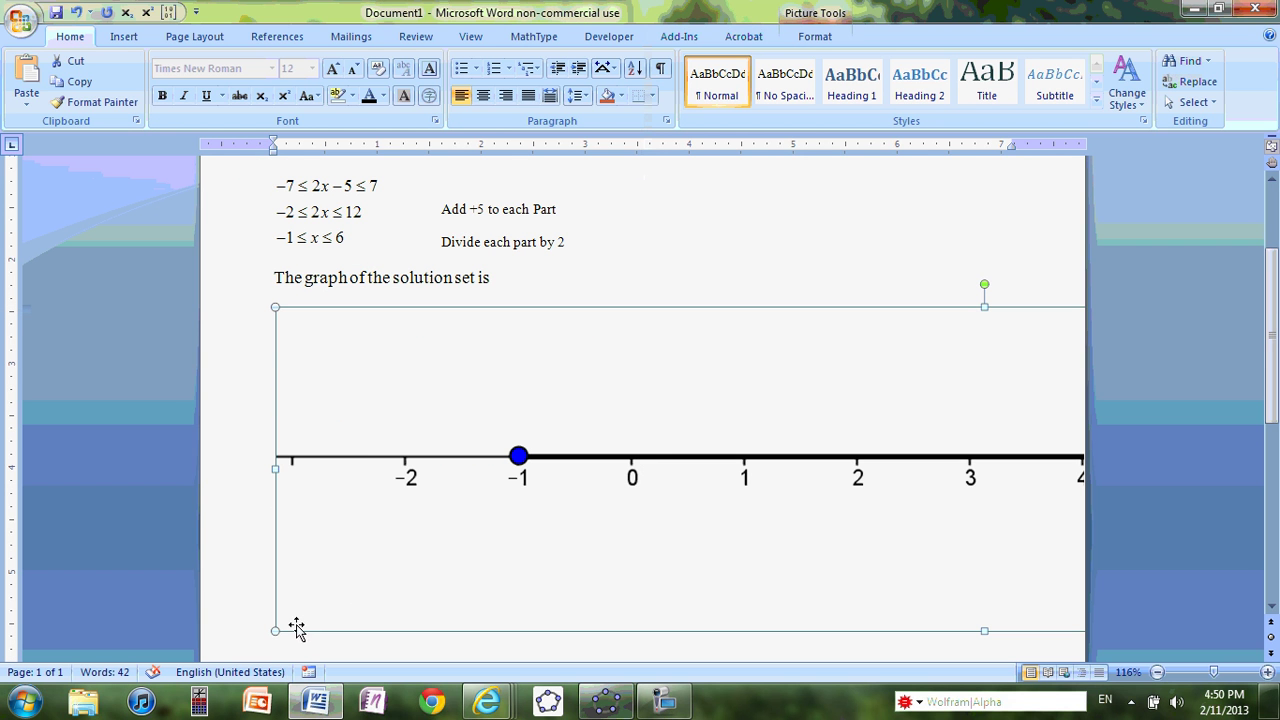
left_click_drag(274, 630, 922, 388)
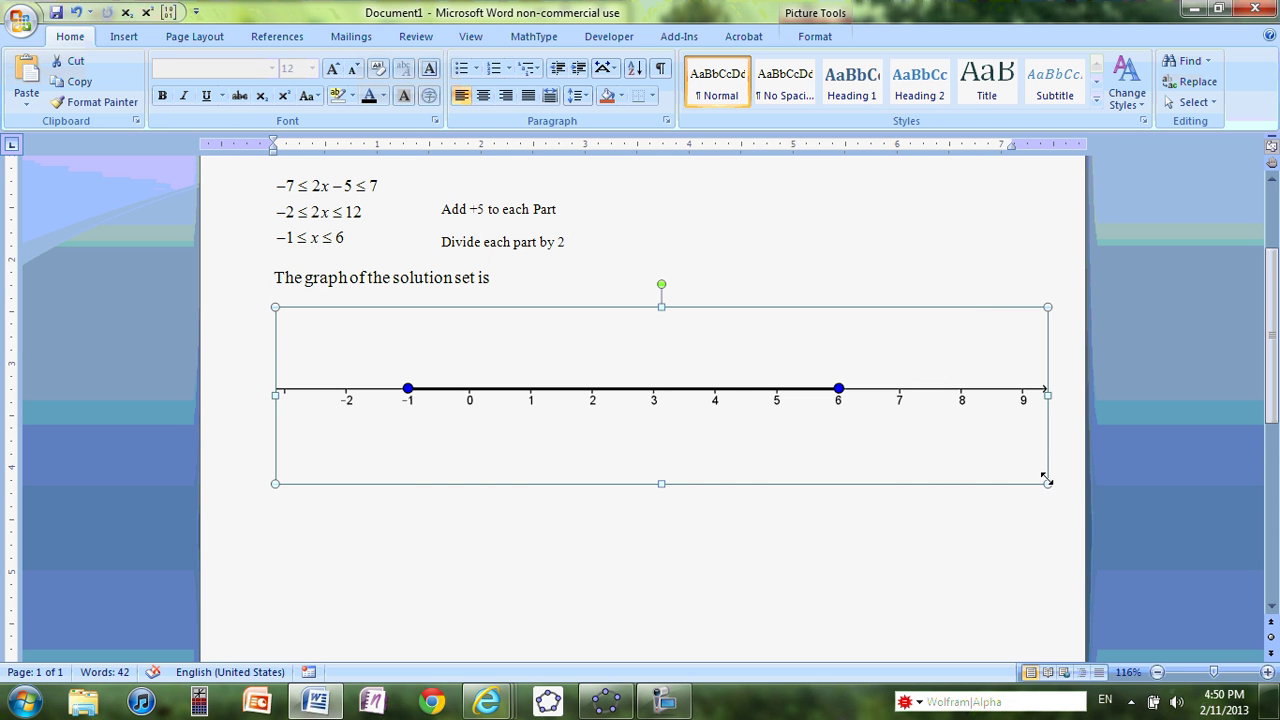
left_click_drag(1045, 481, 602, 406)
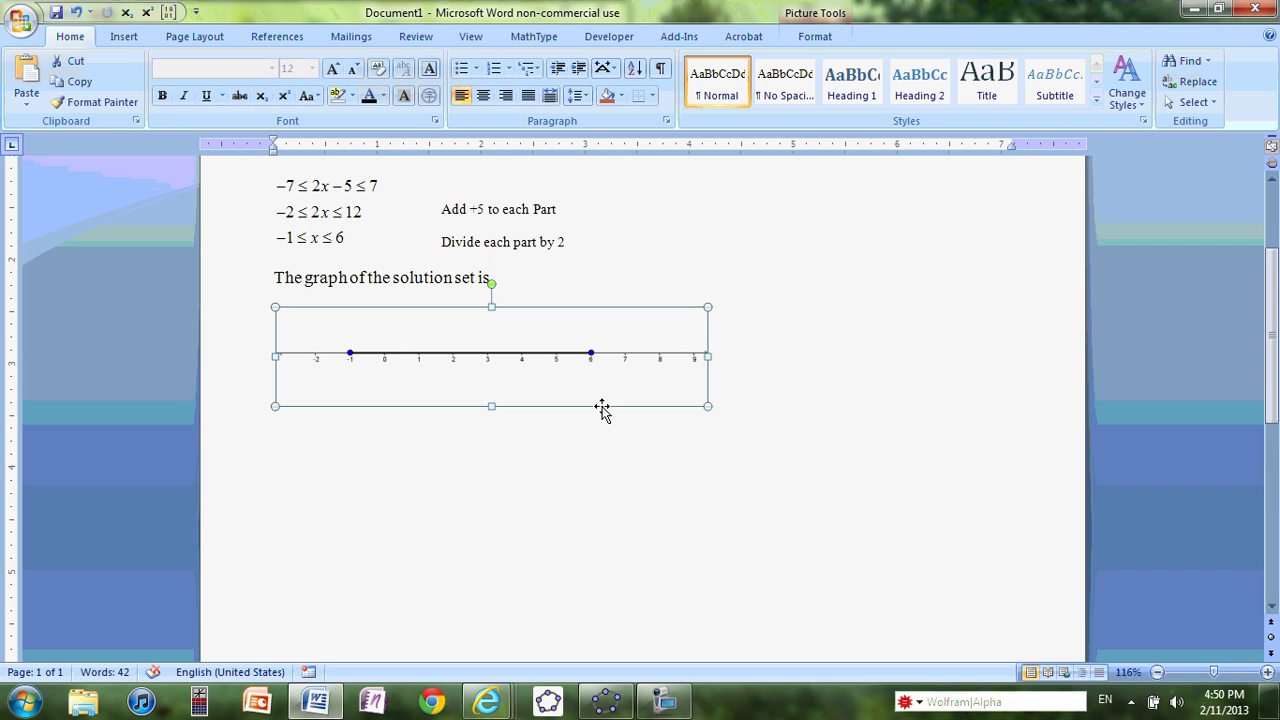
left_click(598, 446)
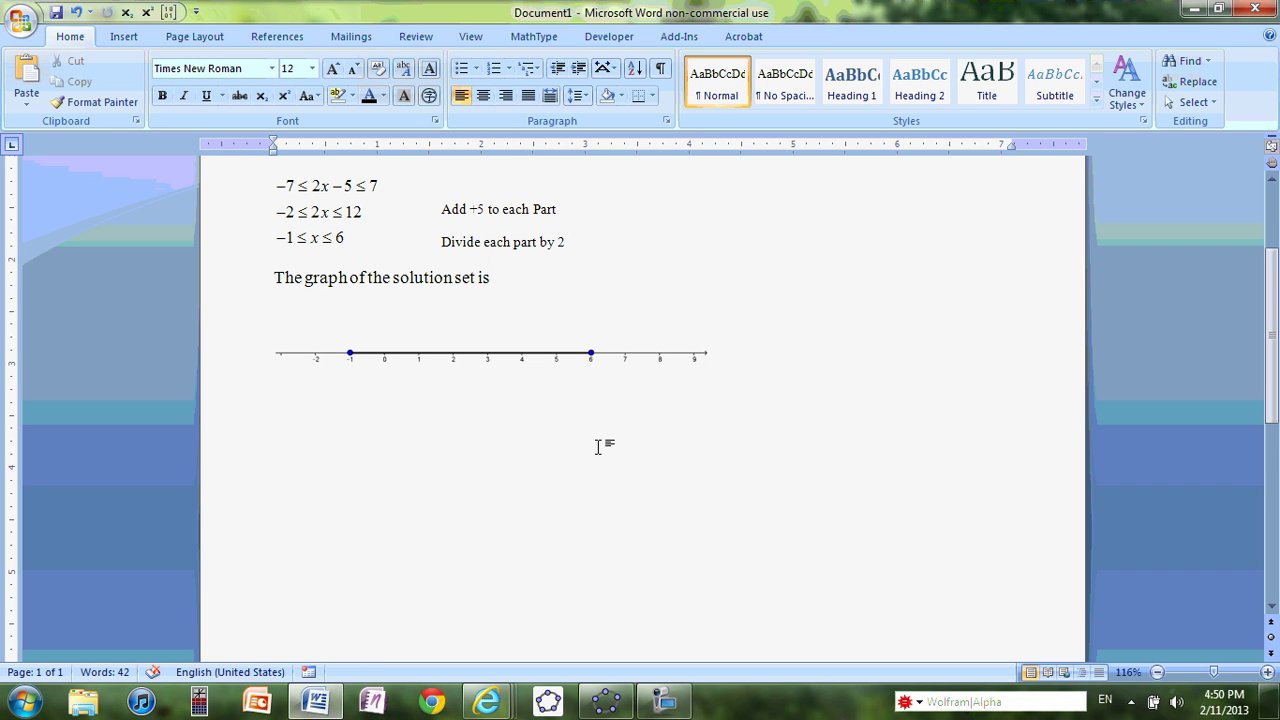